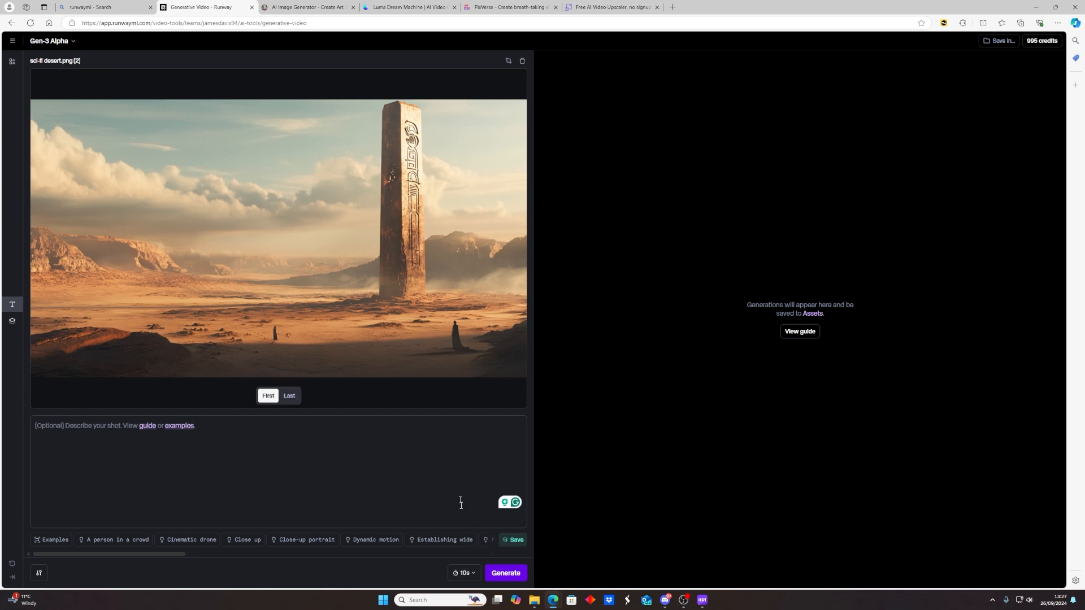
Generate a 5-second video from the sci-fi desert image without a prompt and play the result.
{"action": "left_click", "coordinate": [468, 575]}
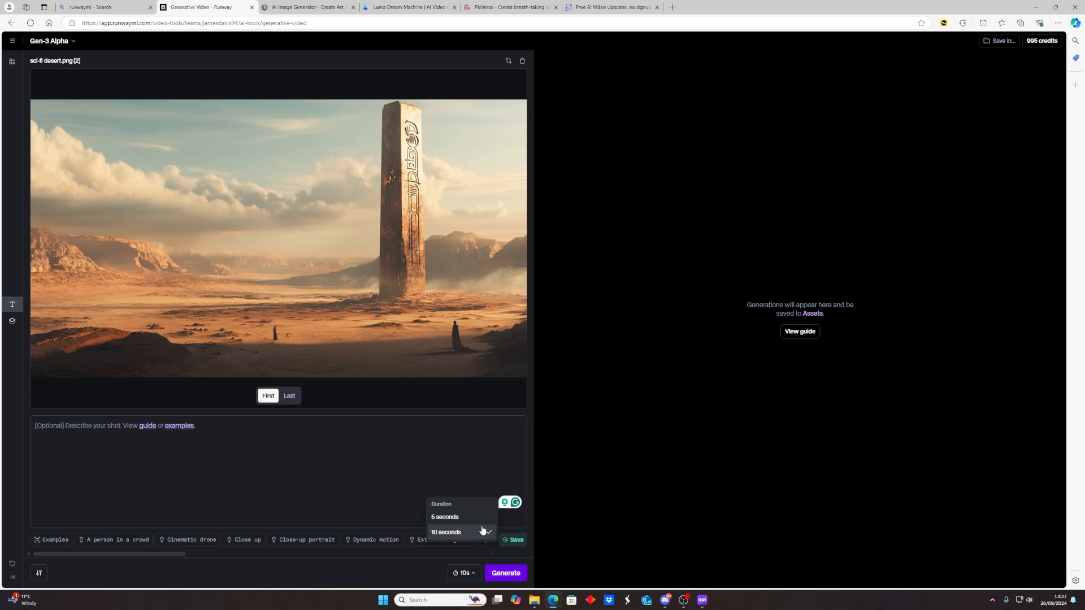
{"action": "left_click", "coordinate": [450, 522]}
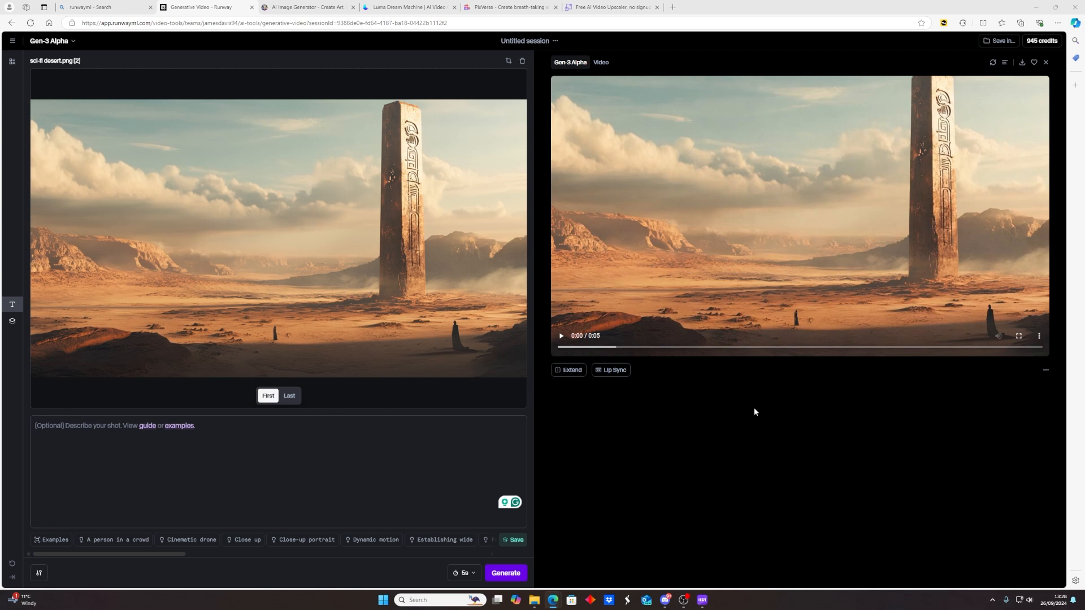
{"action": "left_click", "coordinate": [561, 336]}
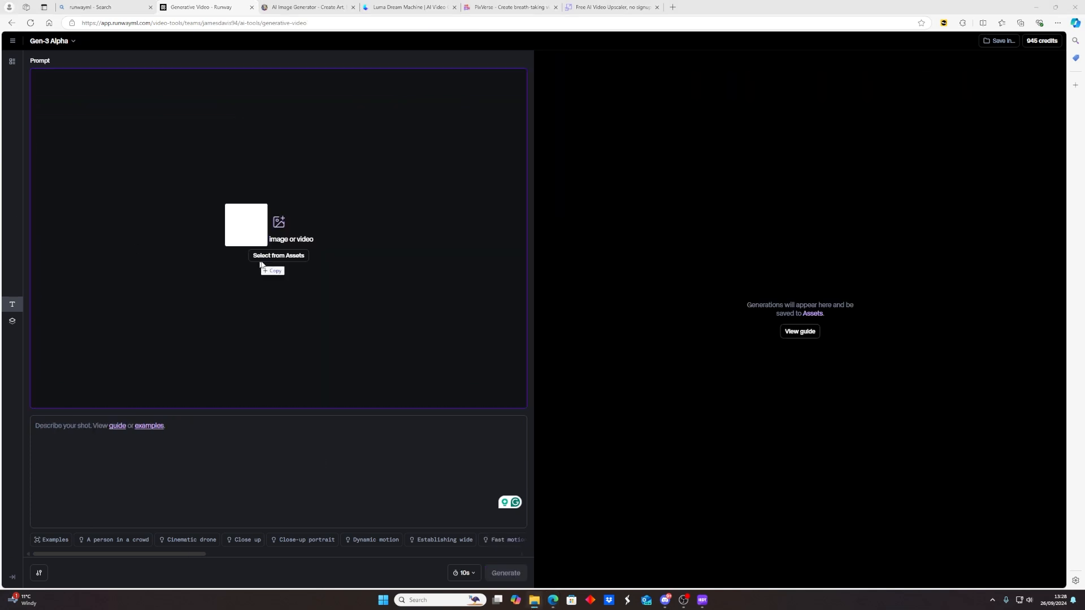
Generate and play a 5-second video from Boy with turtle.png with the prompt "the subject lifts the turtle and laughs", and generate it again.
{"action": "left_click_drag", "start_coordinate": [262, 265], "coordinate": [263, 266]}
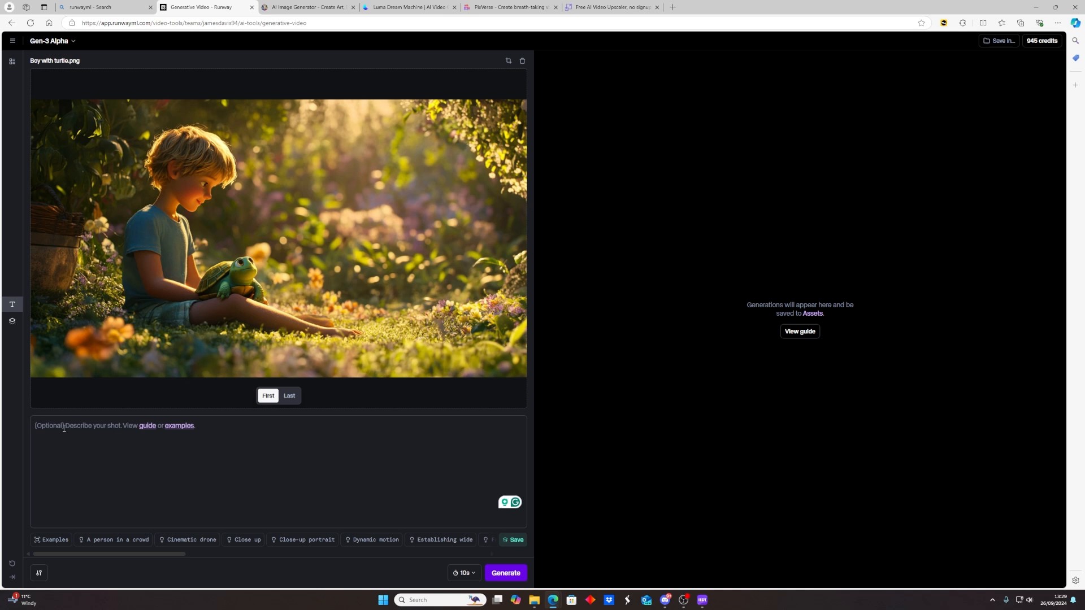
{"action": "left_click", "coordinate": [463, 575]}
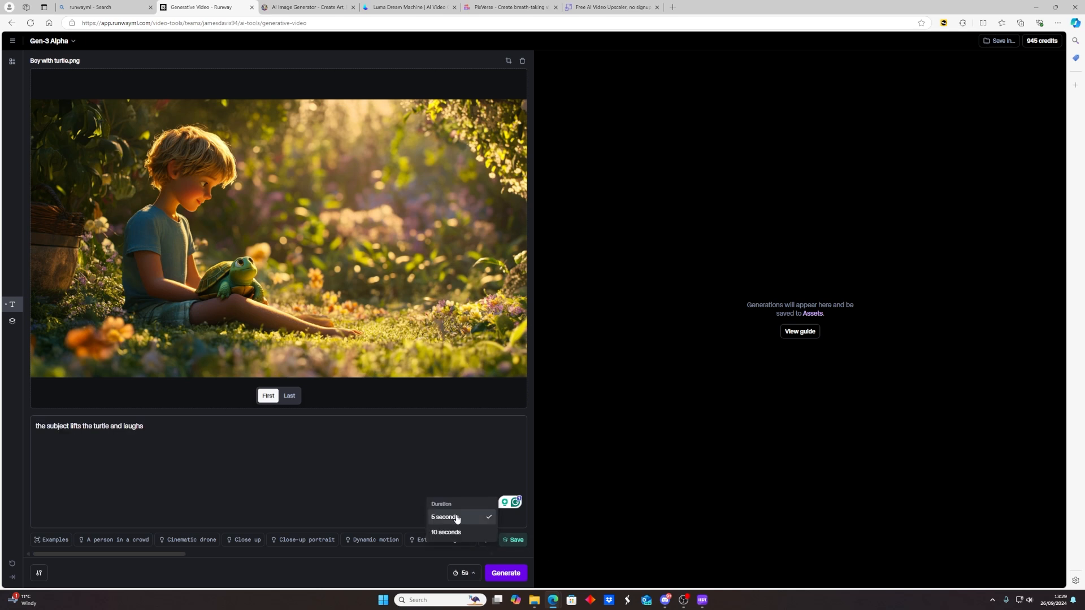
{"action": "left_click", "coordinate": [514, 582]}
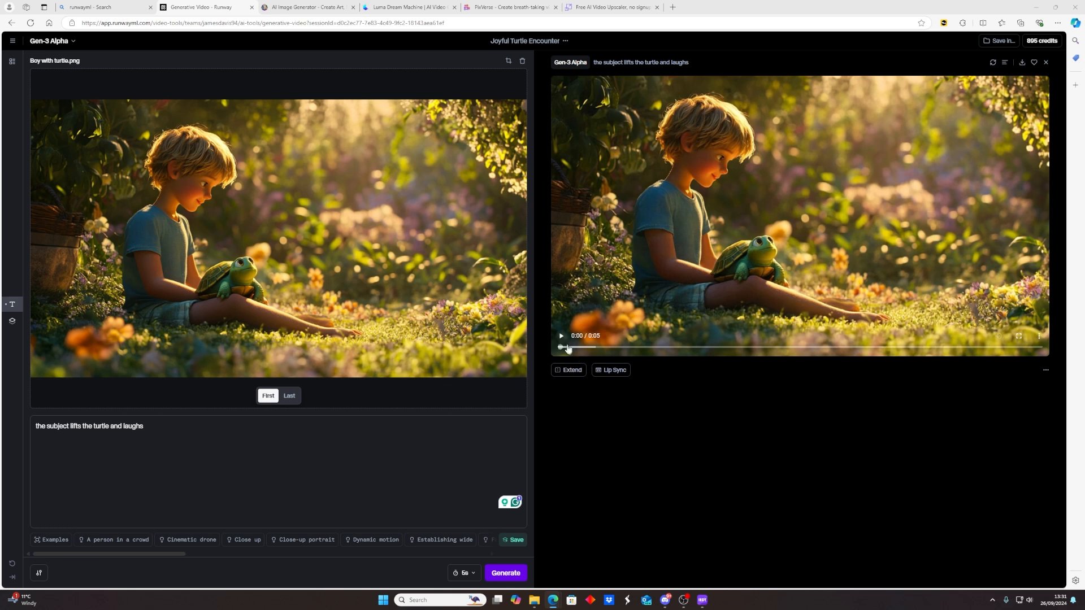
{"action": "left_click", "coordinate": [562, 338]}
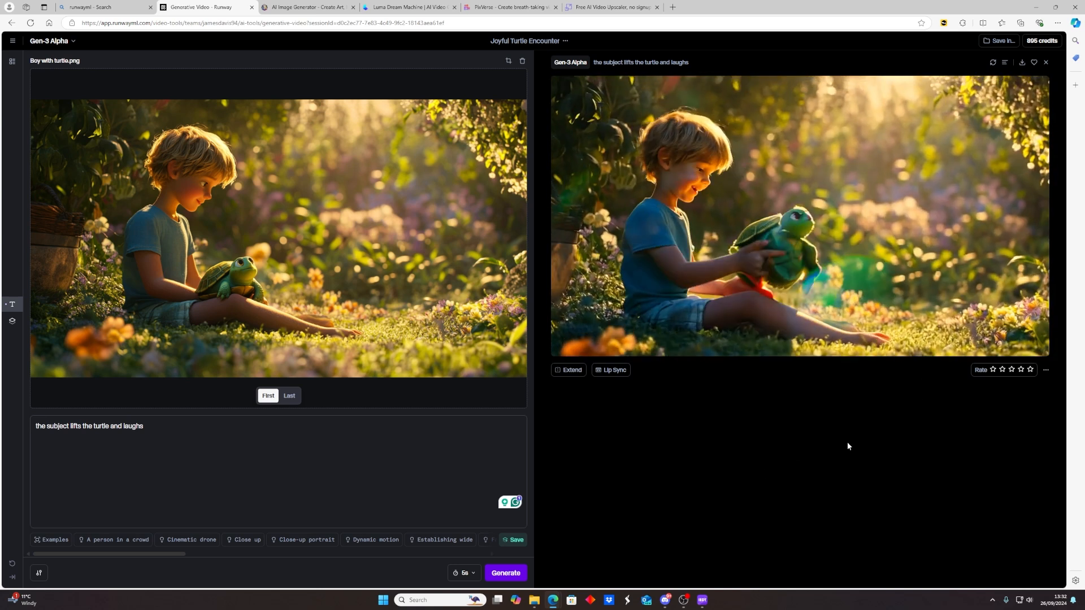
{"action": "left_click", "coordinate": [516, 575]}
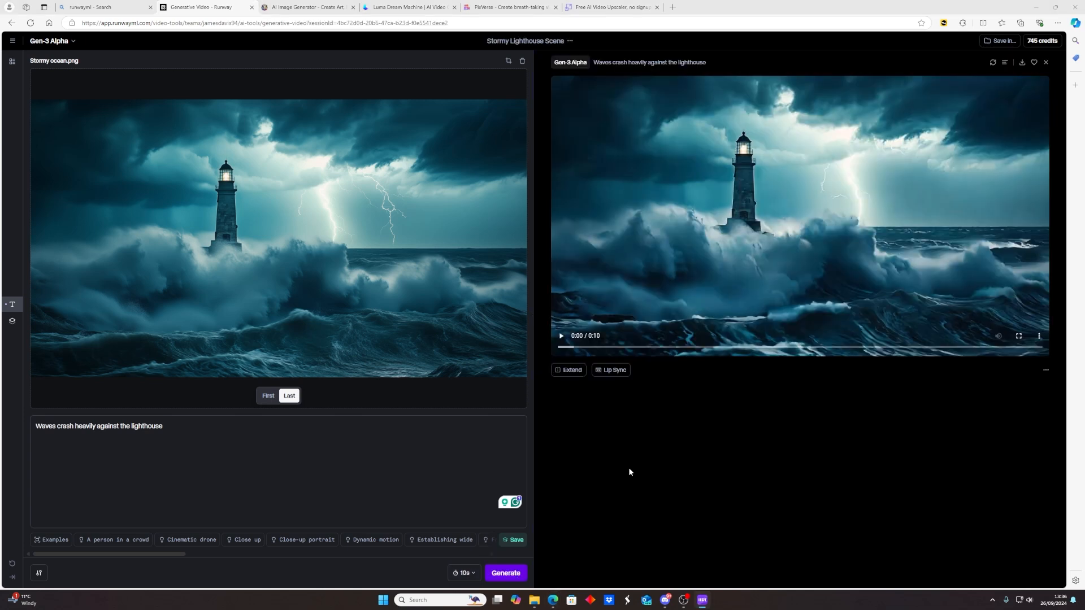
Play the generated 10-second stormy lighthouse video.
{"action": "left_click", "coordinate": [561, 338]}
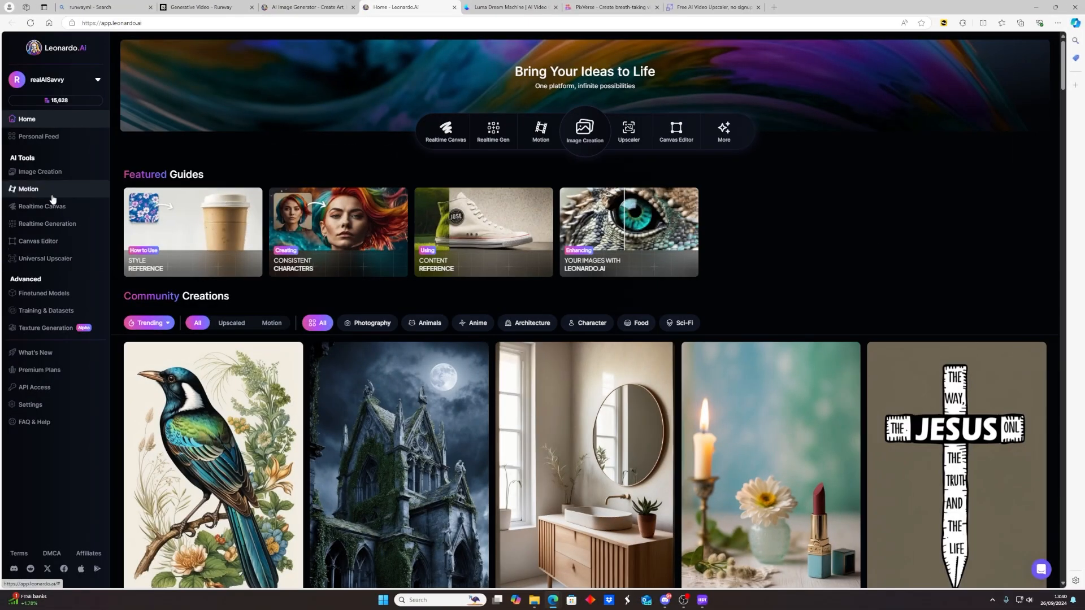
In Leonardo.AI, start a Motion generation and upload Boy with turtle from the How to Animate MidJourney Images folder as source image.
{"action": "left_click", "coordinate": [53, 198]}
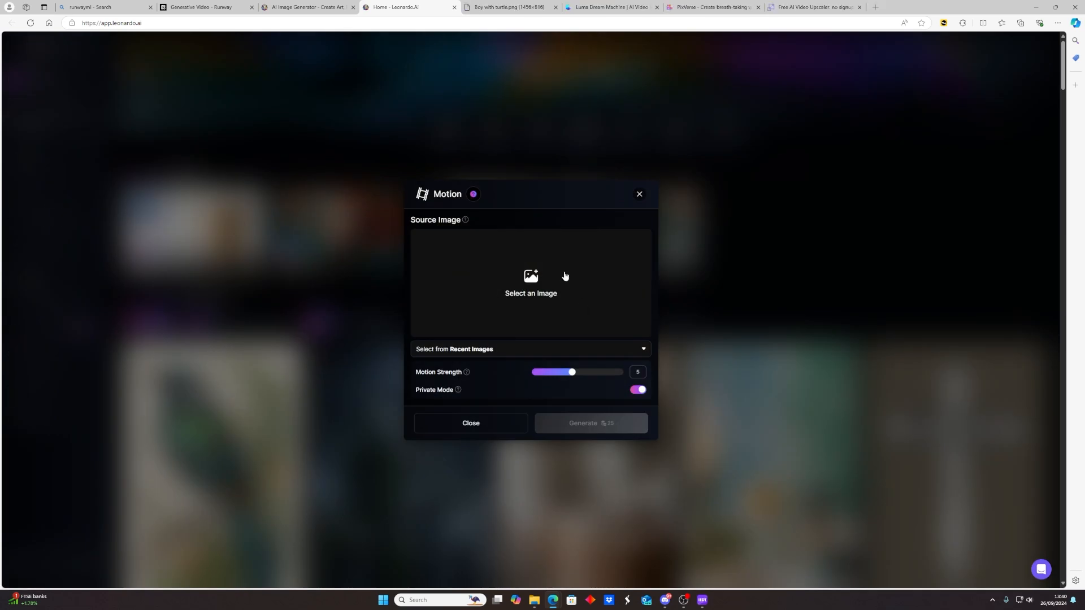
{"action": "left_click", "coordinate": [566, 273]}
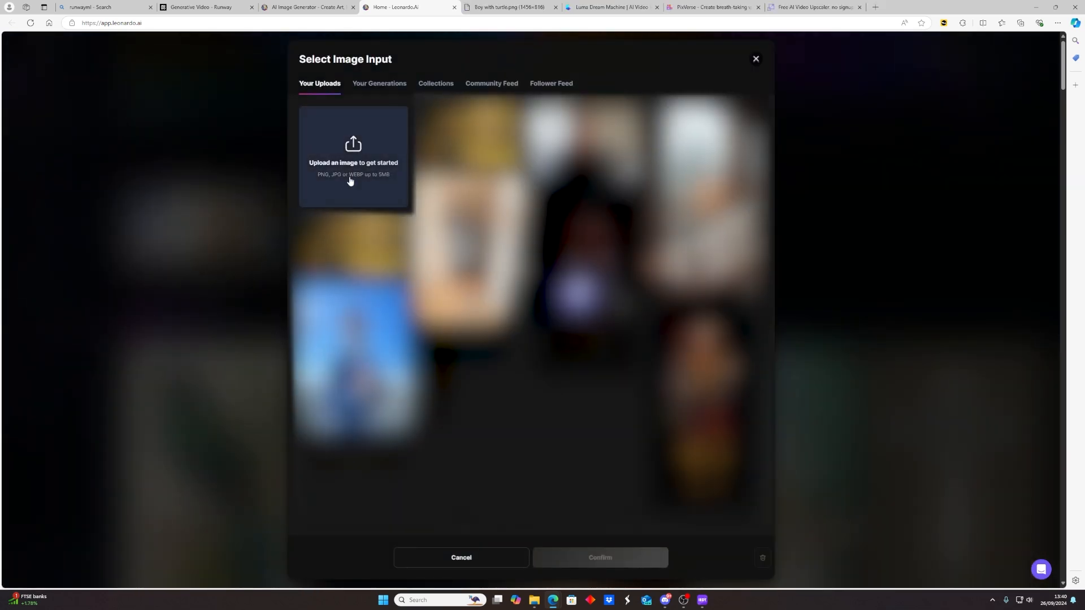
{"action": "left_click", "coordinate": [350, 181]}
{"action": "left_click", "coordinate": [44, 139]}
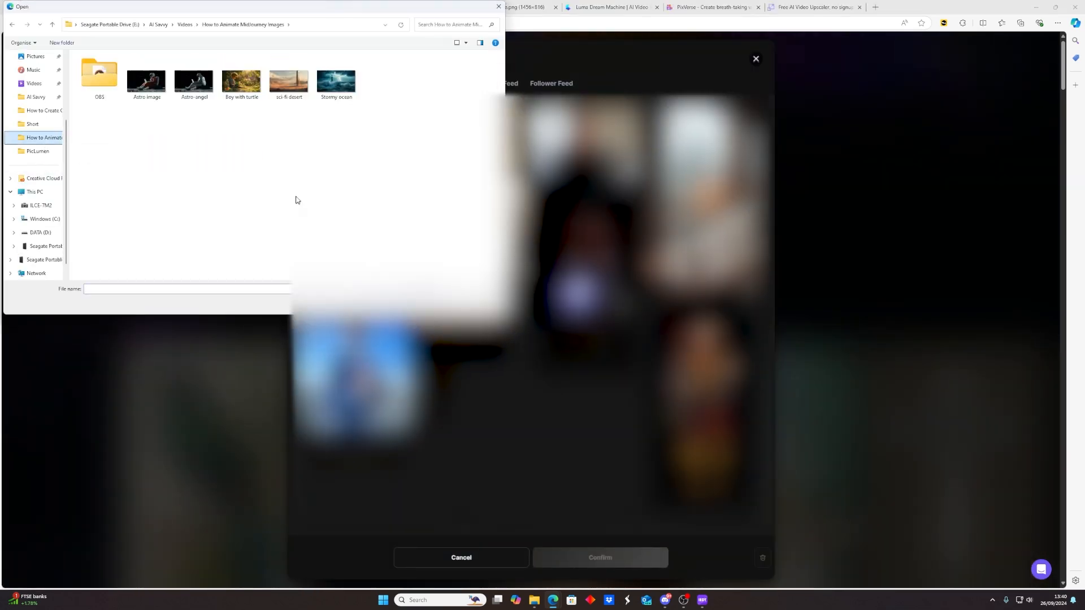
{"action": "double_click", "coordinate": [240, 82]}
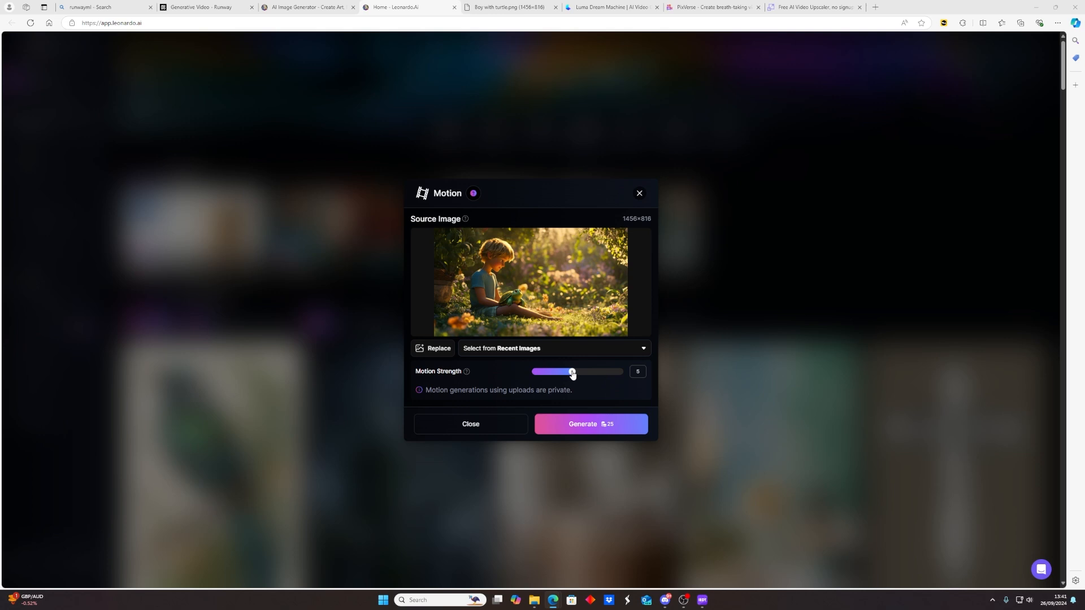
Generate the turtle clip with motion strength 4 and open it from the personal feed.
{"action": "left_click_drag", "start_coordinate": [571, 371], "coordinate": [558, 374]}
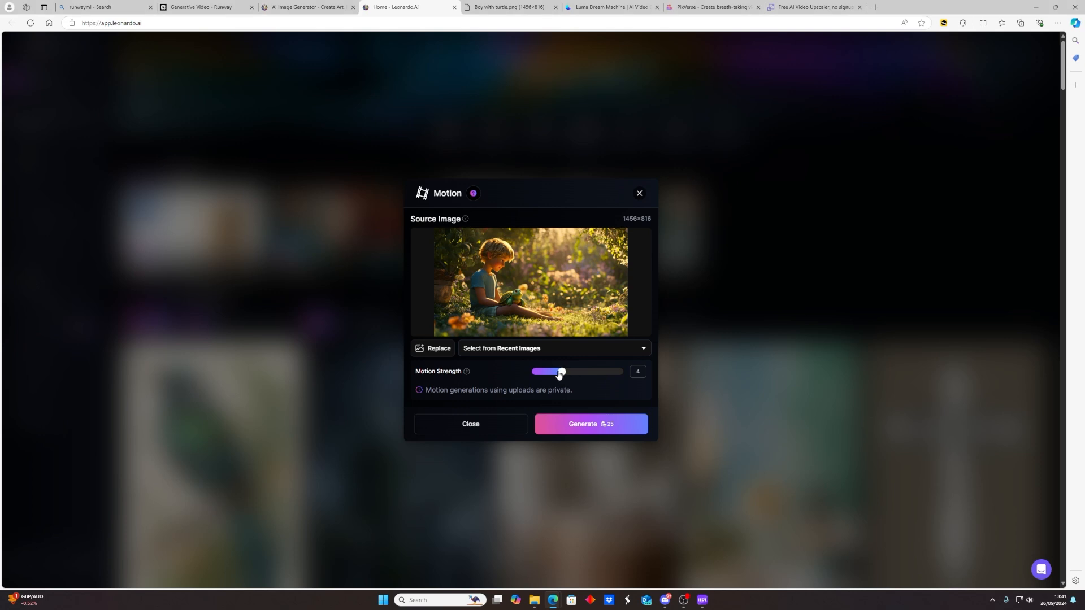
{"action": "left_click", "coordinate": [595, 428]}
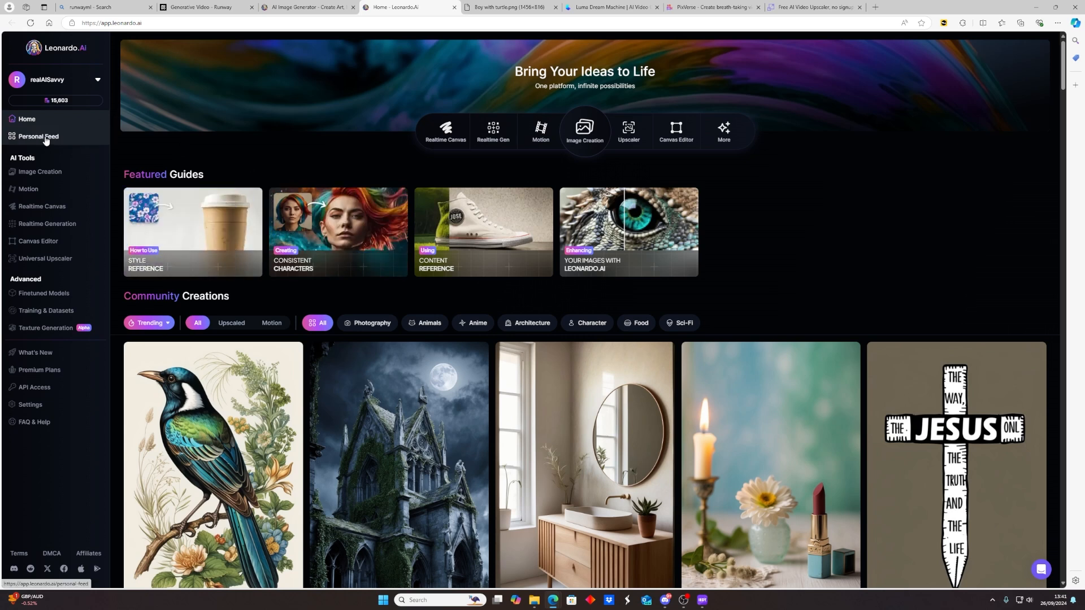
{"action": "left_click", "coordinate": [46, 139]}
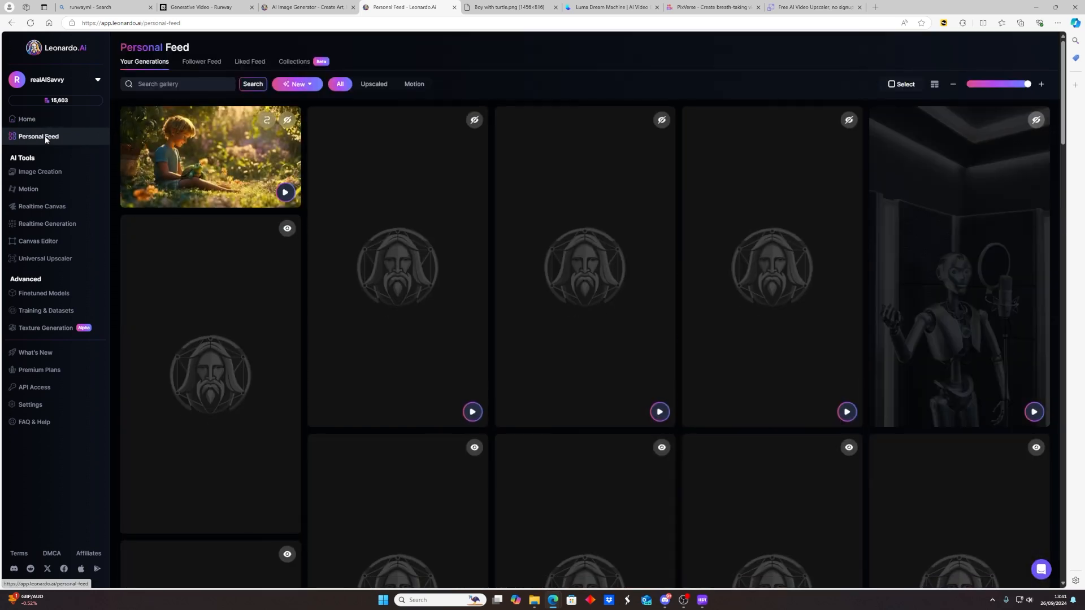
{"action": "left_click", "coordinate": [214, 152]}
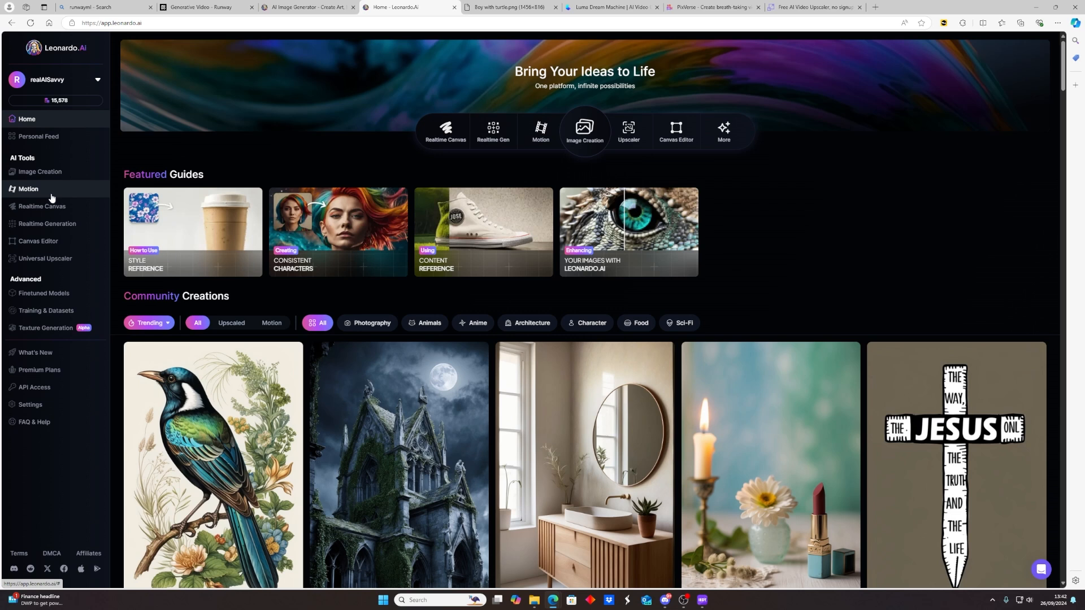
Start another Motion generation and upload the sci-fi desert image as its source.
{"action": "left_click", "coordinate": [51, 195]}
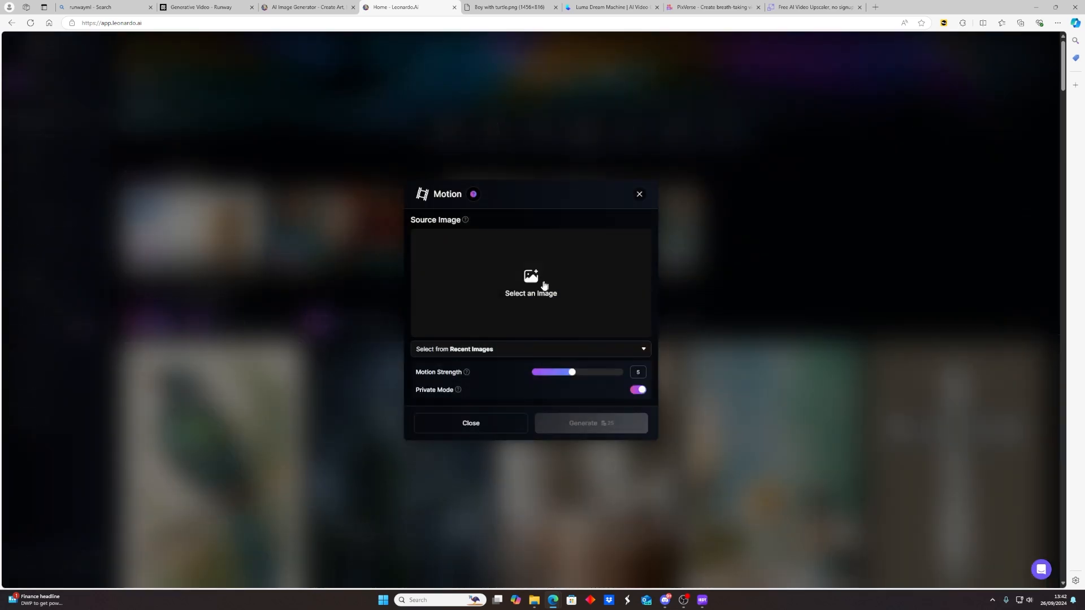
{"action": "left_click", "coordinate": [531, 289]}
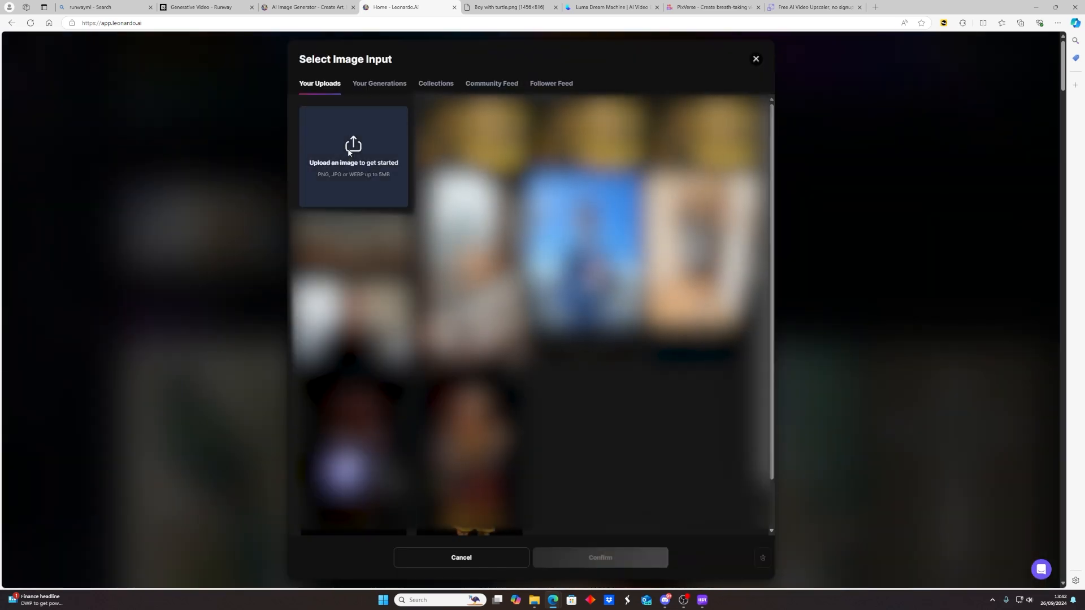
{"action": "left_click", "coordinate": [352, 152]}
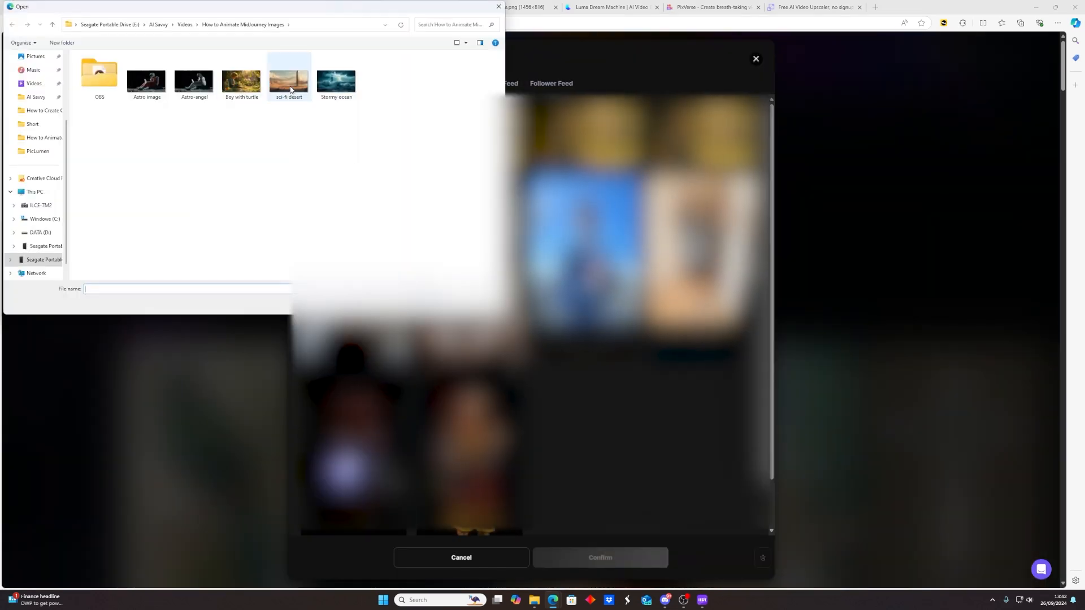
{"action": "double_click", "coordinate": [284, 79]}
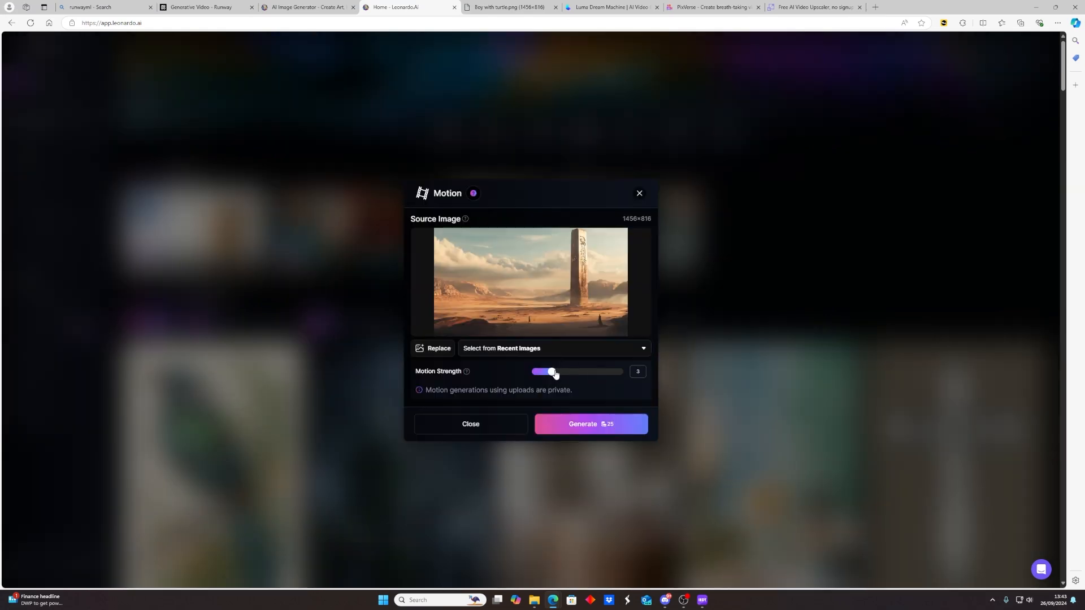
Generate the desert clip with motion strength 3 and view it from the personal feed.
{"action": "left_click", "coordinate": [591, 430]}
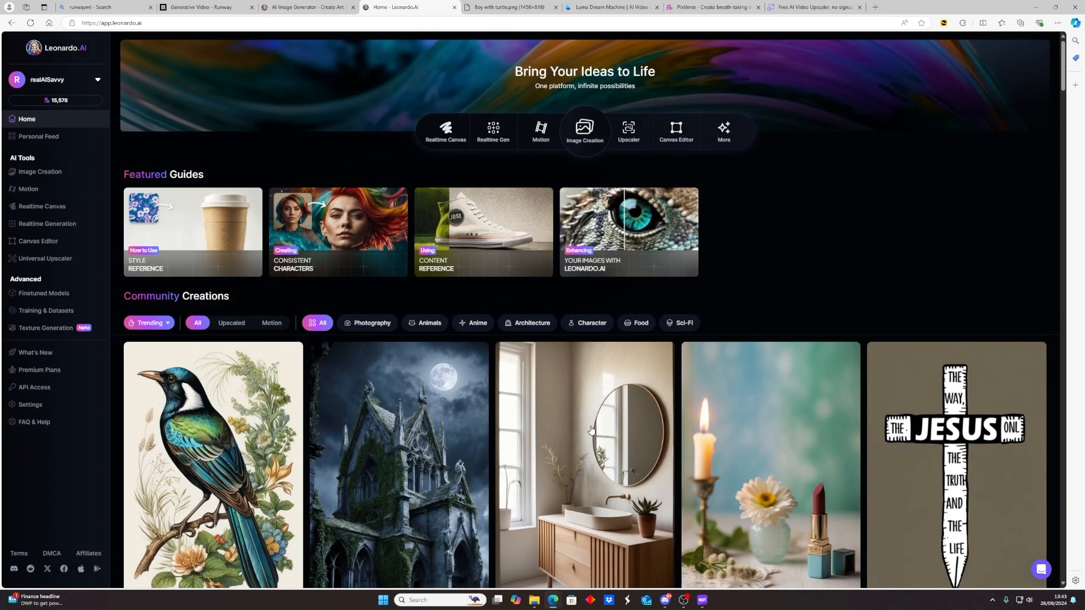
{"action": "left_click", "coordinate": [77, 139]}
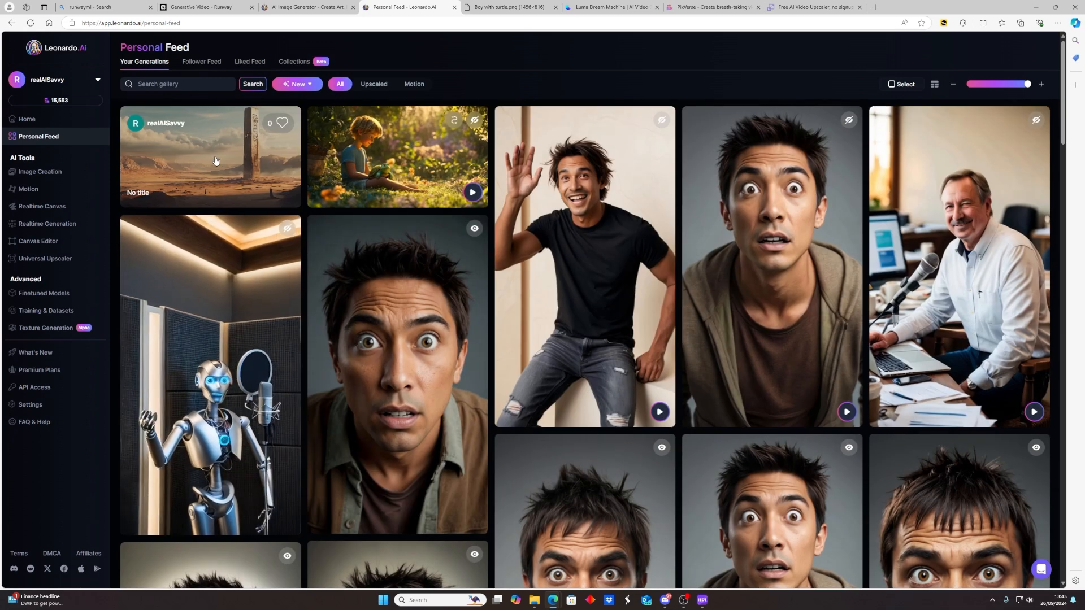
{"action": "left_click", "coordinate": [215, 156]}
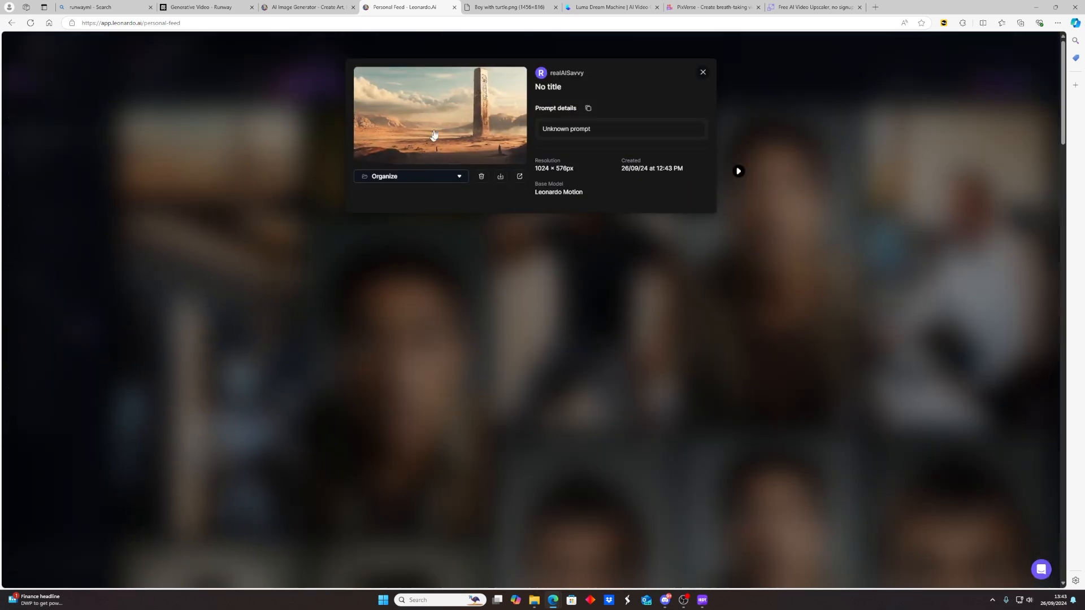
{"action": "left_click", "coordinate": [437, 138]}
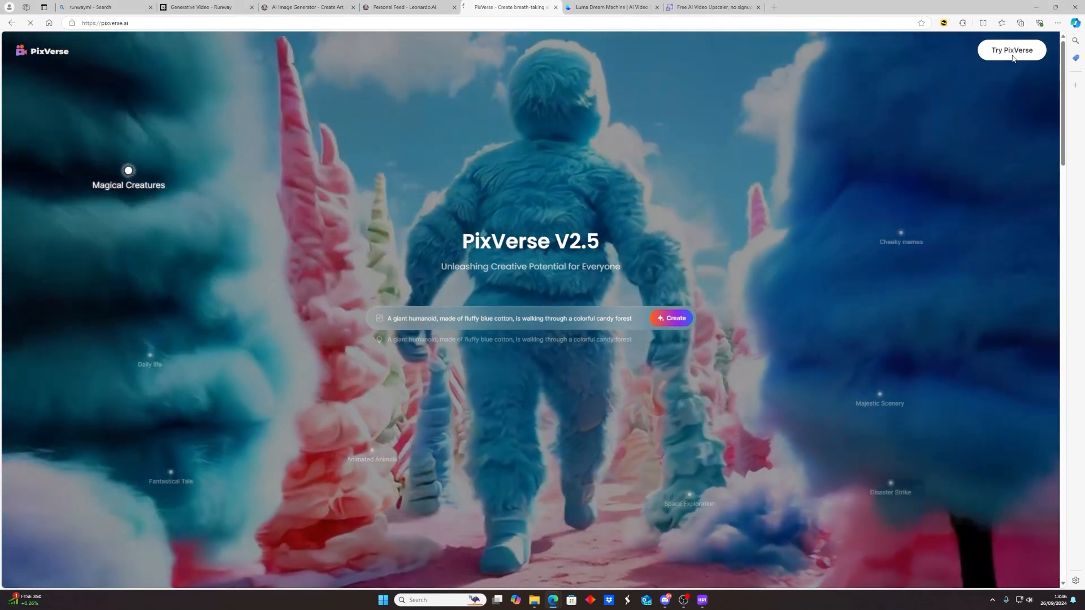
Enter the PixVerse web app and upload Astro image as the picture for a new video.
{"action": "left_click", "coordinate": [1012, 51]}
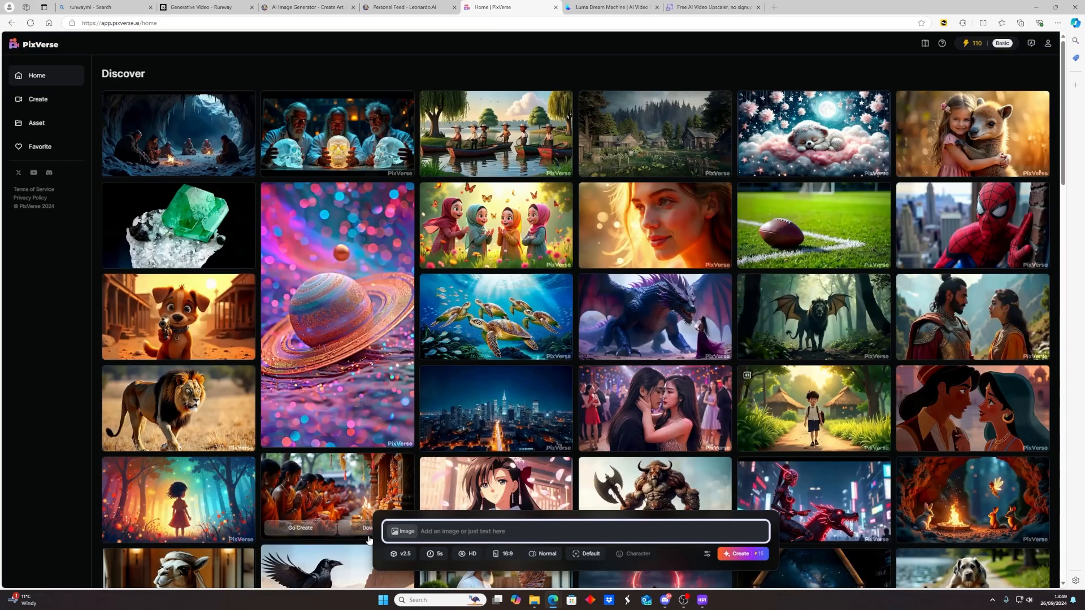
{"action": "left_click", "coordinate": [404, 532]}
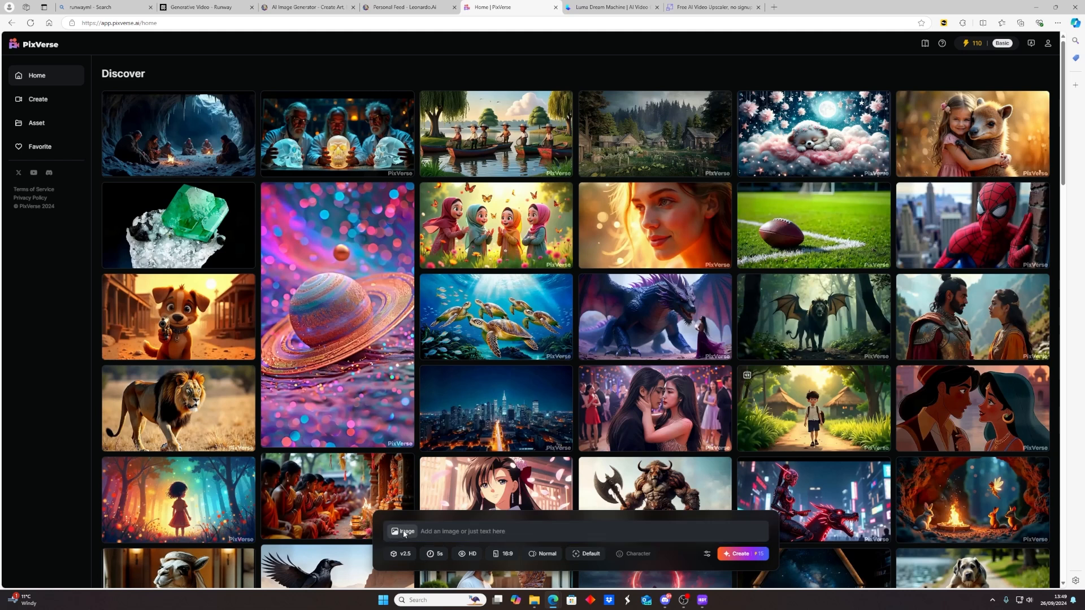
{"action": "double_click", "coordinate": [146, 81]}
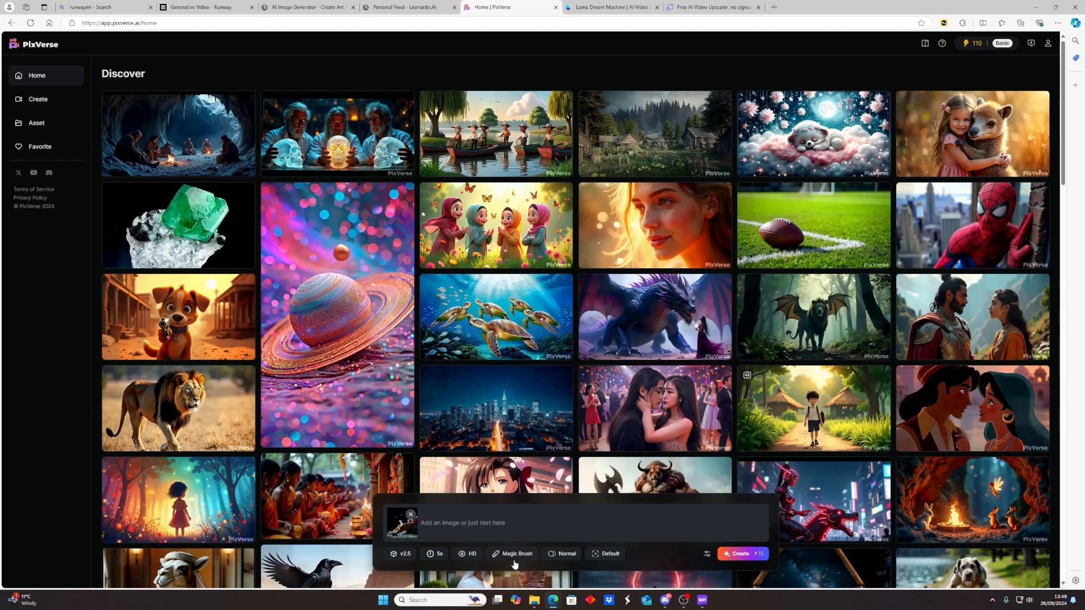
Mask the starry sky behind the astronaut with Brush 1 of the Magic Brush, switch to drawing its direction and confirm the brush.
{"action": "left_click", "coordinate": [512, 555]}
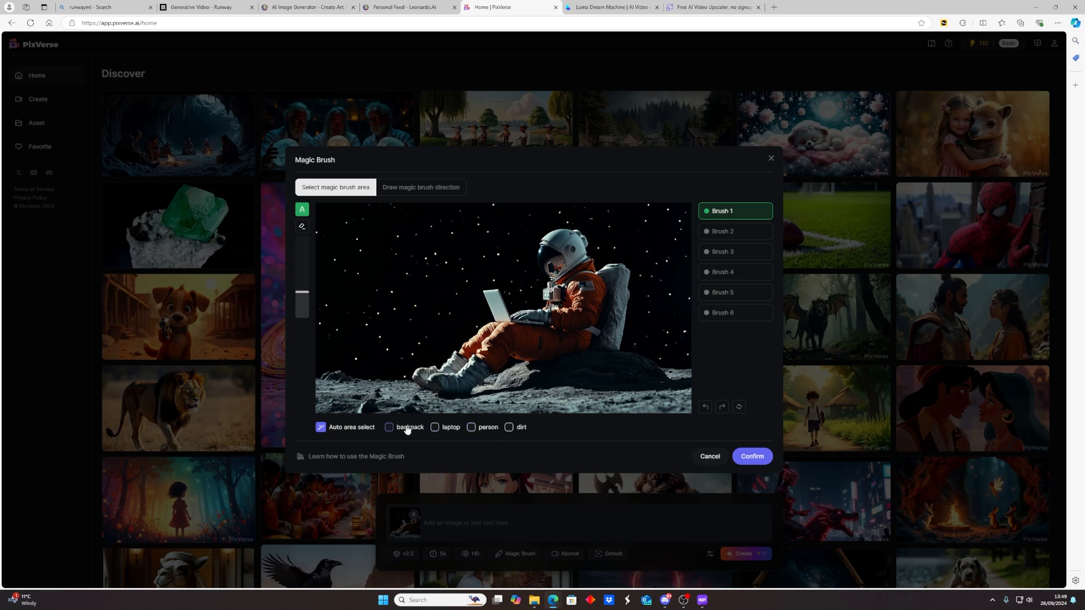
{"action": "left_click", "coordinate": [471, 428]}
{"action": "left_click", "coordinate": [471, 428]}
{"action": "mouse_move", "coordinate": [302, 292]}
{"action": "left_mouse_down"}
{"action": "mouse_move", "coordinate": [302, 246]}
{"action": "mouse_move", "coordinate": [305, 300]}
{"action": "left_mouse_up"}
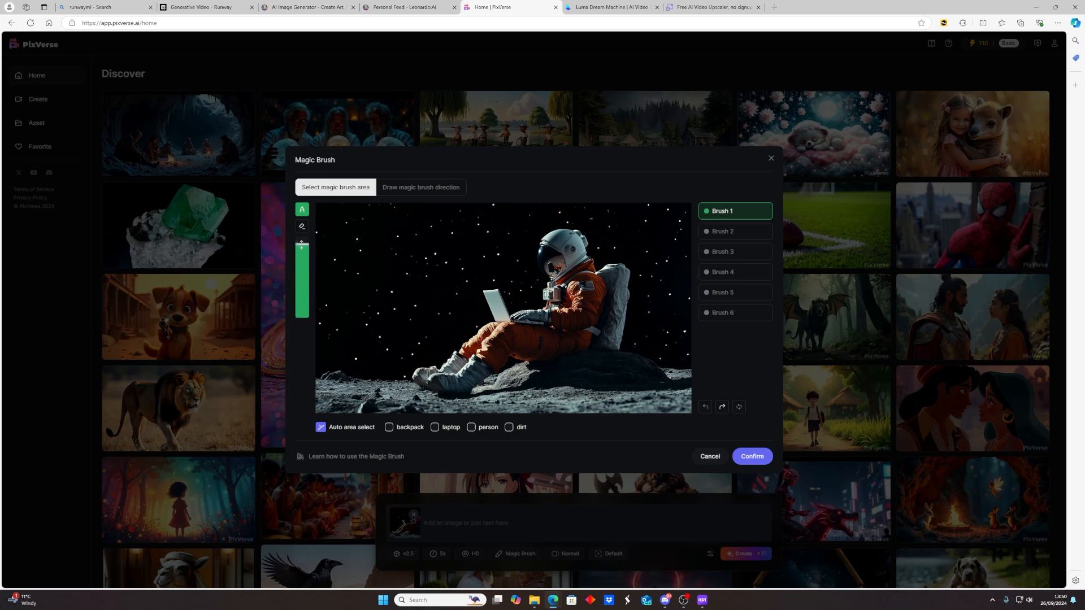
{"action": "mouse_move", "coordinate": [322, 208]}
{"action": "left_mouse_down"}
{"action": "mouse_move", "coordinate": [663, 208]}
{"action": "mouse_move", "coordinate": [680, 213]}
{"action": "mouse_move", "coordinate": [678, 311]}
{"action": "left_mouse_up"}
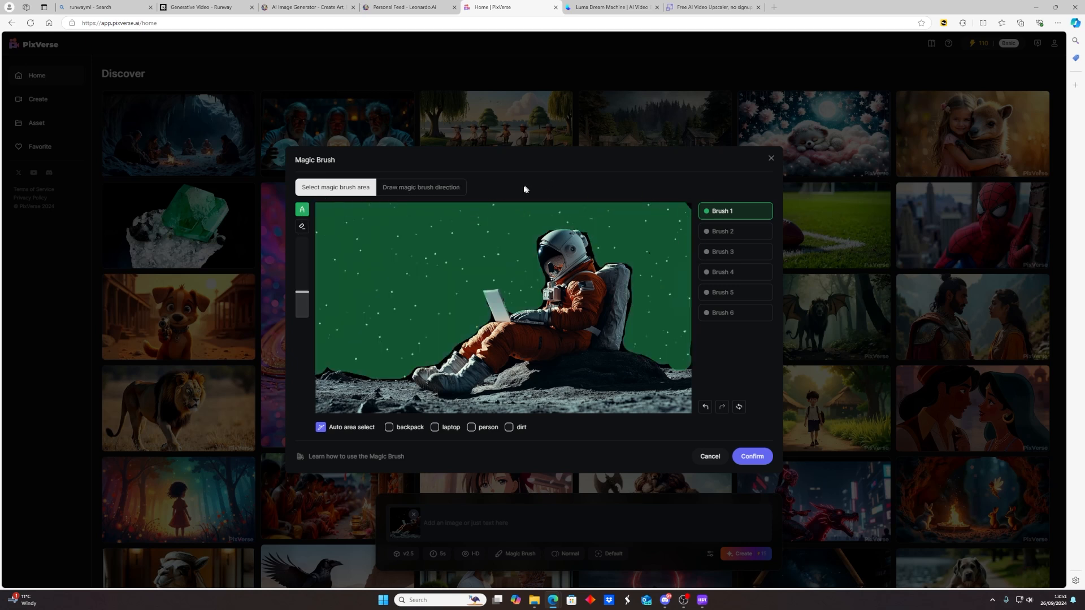
{"action": "left_click", "coordinate": [421, 190]}
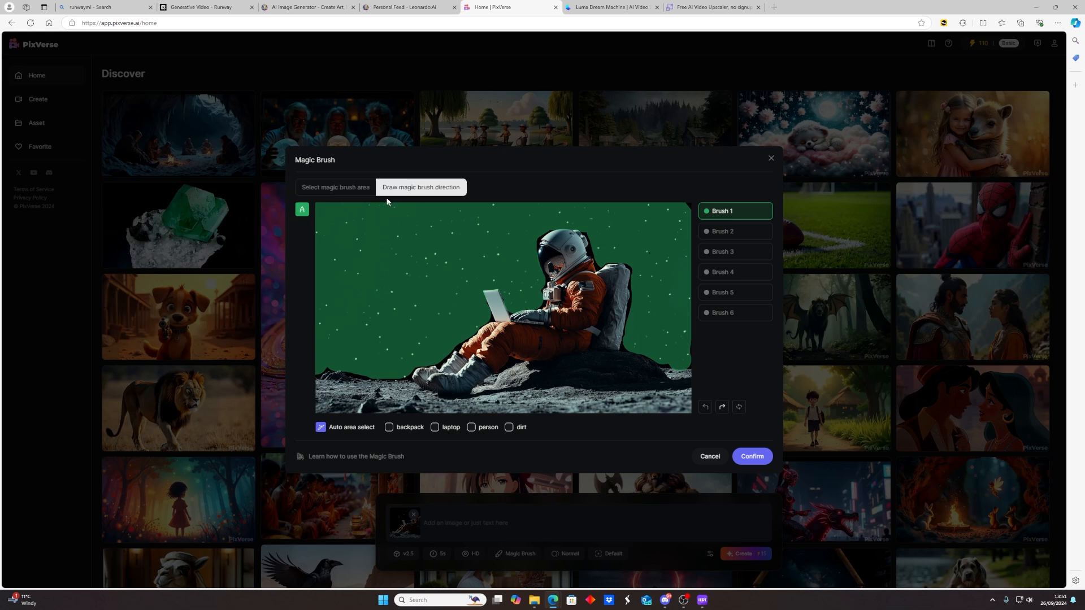
{"action": "left_click", "coordinate": [758, 462]}
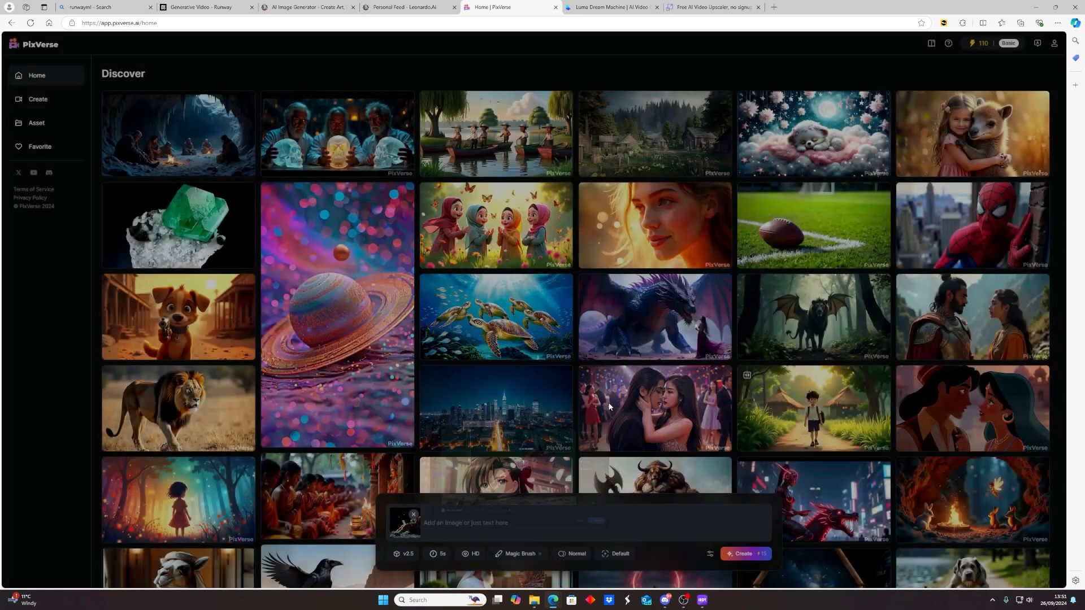
Enter the video prompt "an astronaut sitting on the moon with the stars flying by." and set the duration to 5s.
{"action": "type", "text": "an astronaut sitting on the moon with the stars flying by."}
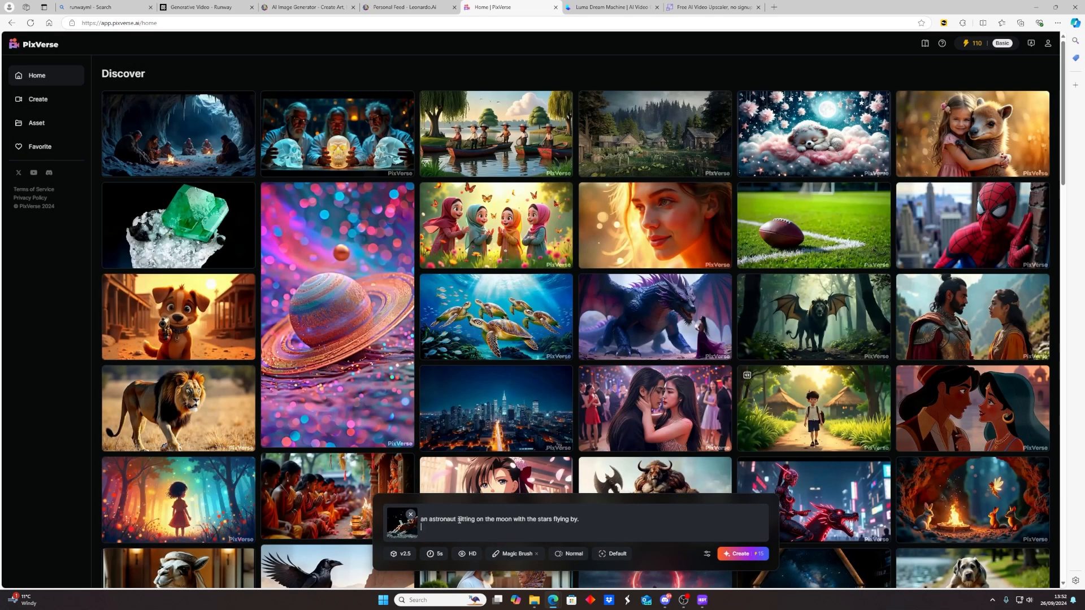
{"action": "left_click", "coordinate": [439, 555]}
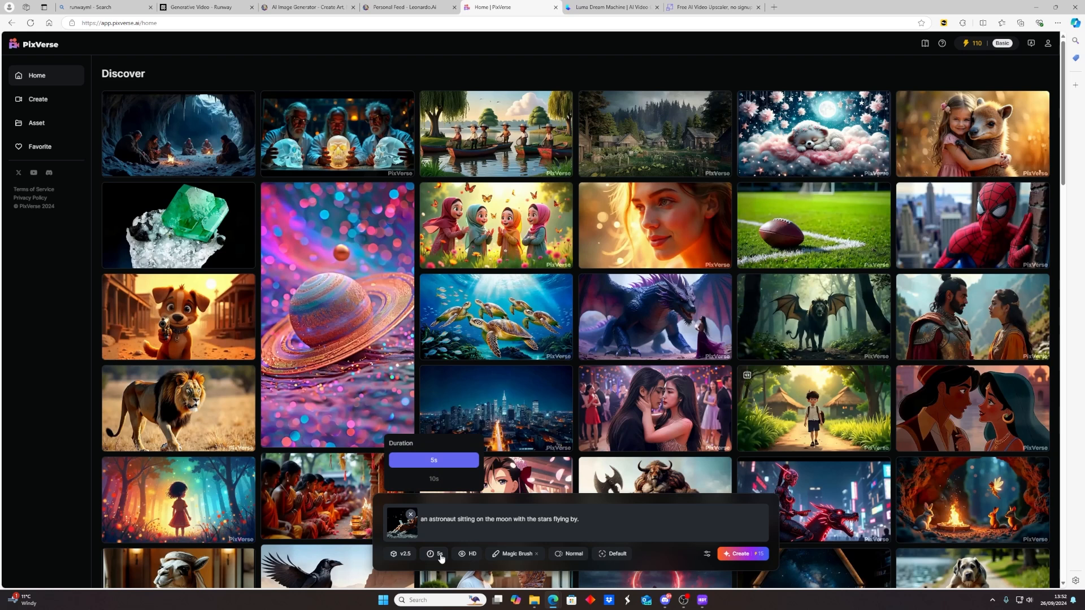
{"action": "left_click", "coordinate": [454, 461]}
Check the model, motion mode and camera movement, keeping v2.5, Normal and Default, and create and play the astronaut clip.
{"action": "left_click", "coordinate": [404, 555]}
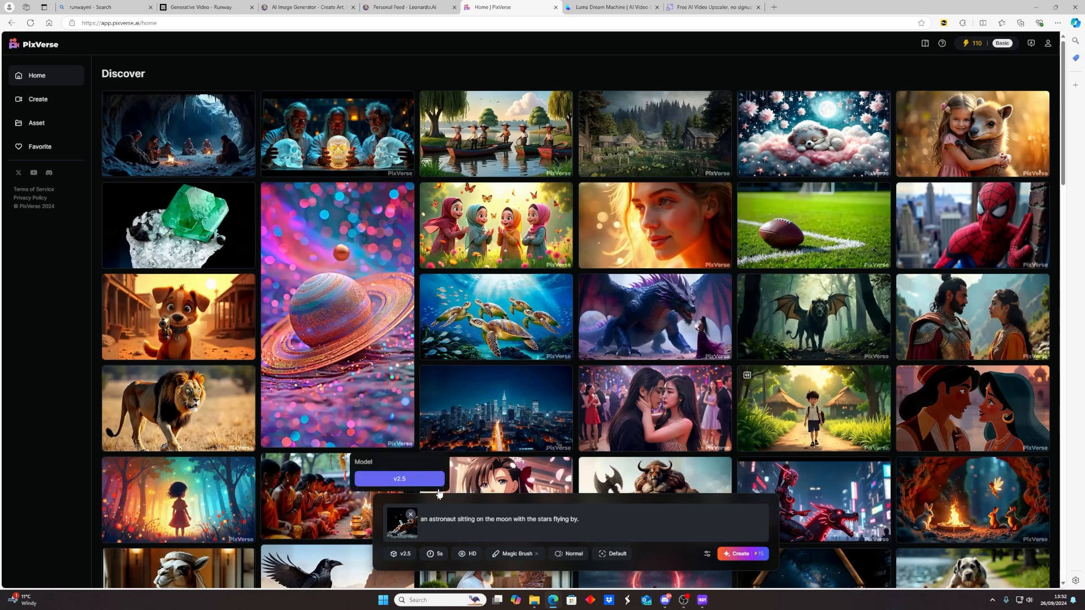
{"action": "left_click", "coordinate": [578, 558]}
{"action": "left_click", "coordinate": [614, 557]}
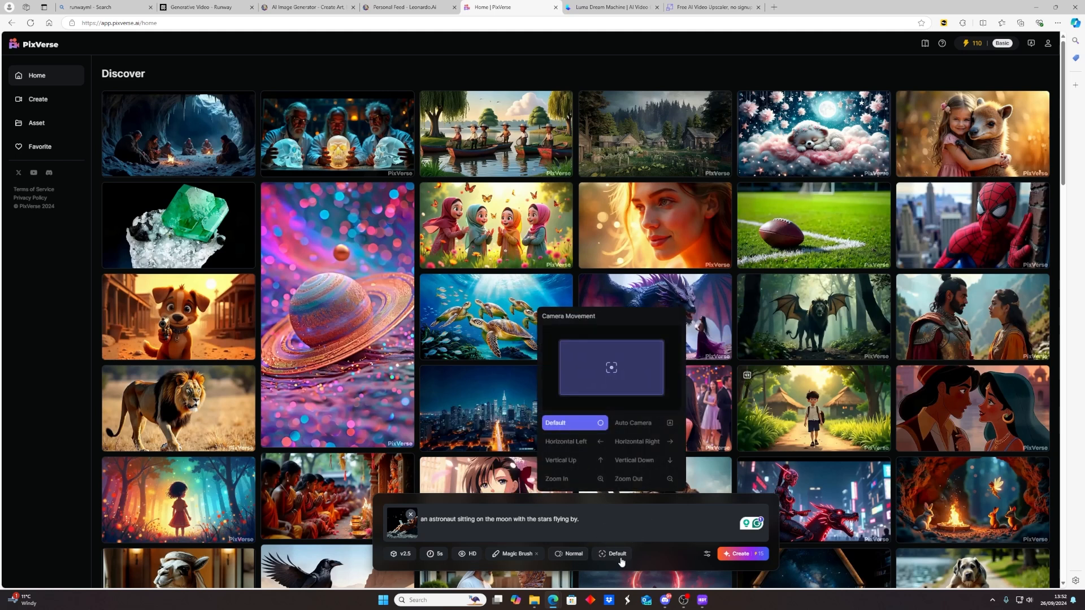
{"action": "left_click", "coordinate": [741, 555]}
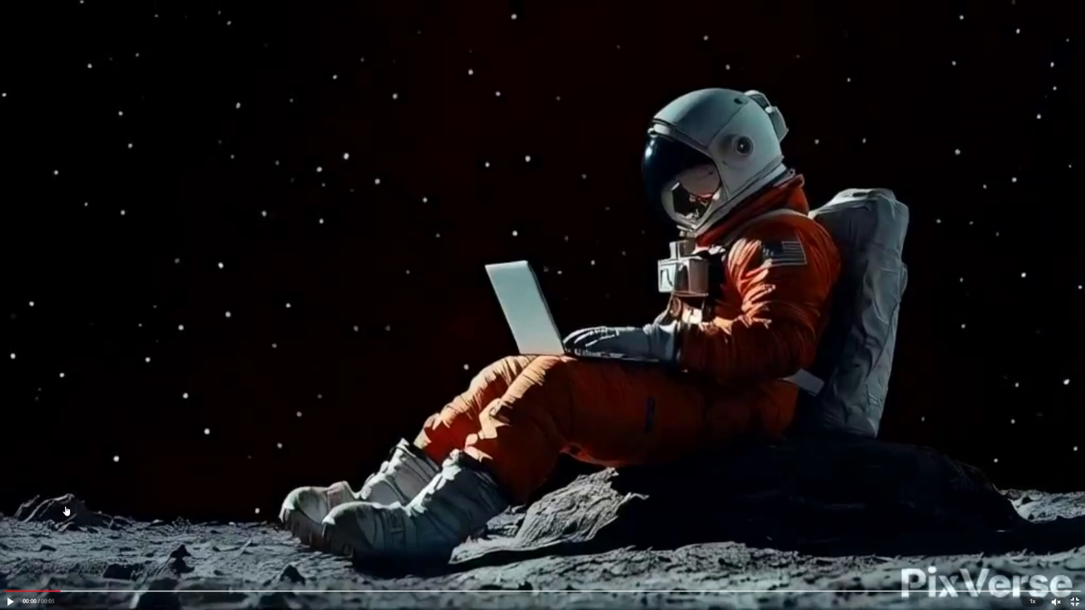
{"action": "left_click", "coordinate": [66, 510]}
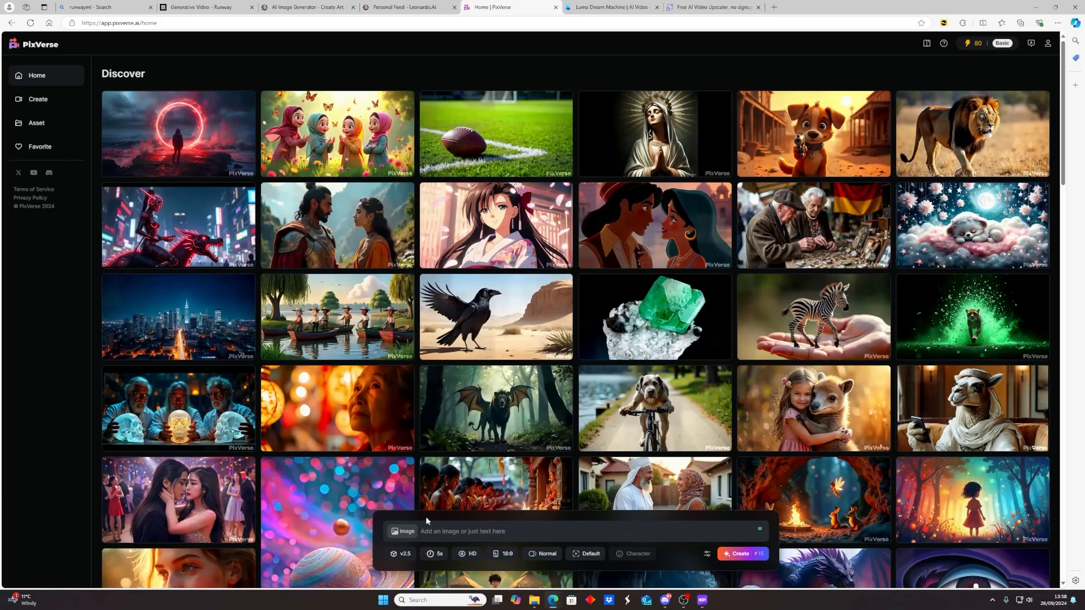
Upload the sci-fi desert image for a new video with the prompt "Clouds blowing in the wind of a sand-covered landscape".
{"action": "left_click", "coordinate": [410, 535]}
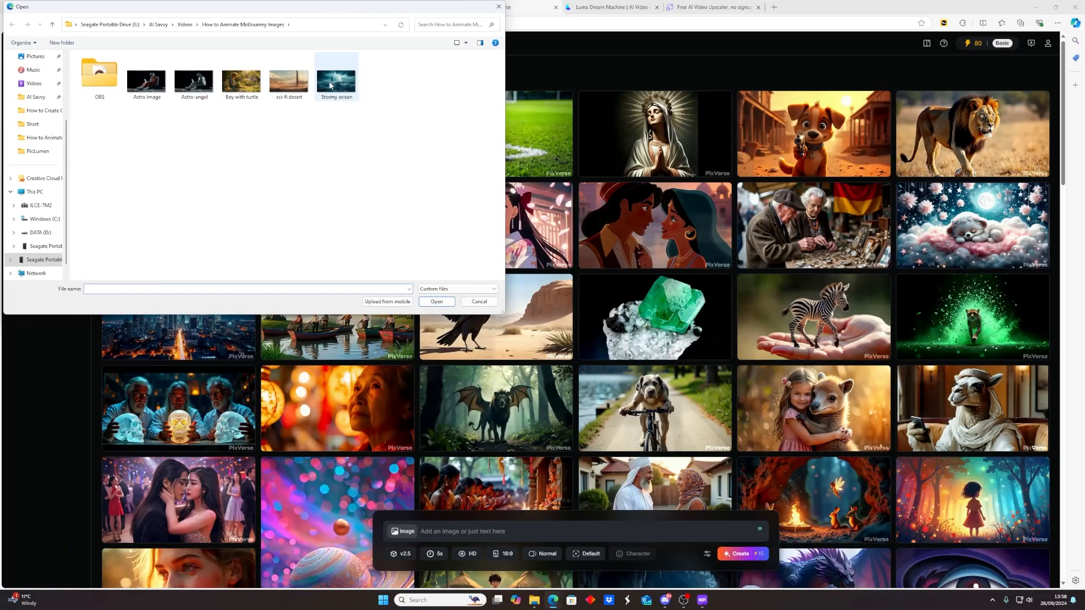
{"action": "double_click", "coordinate": [289, 79]}
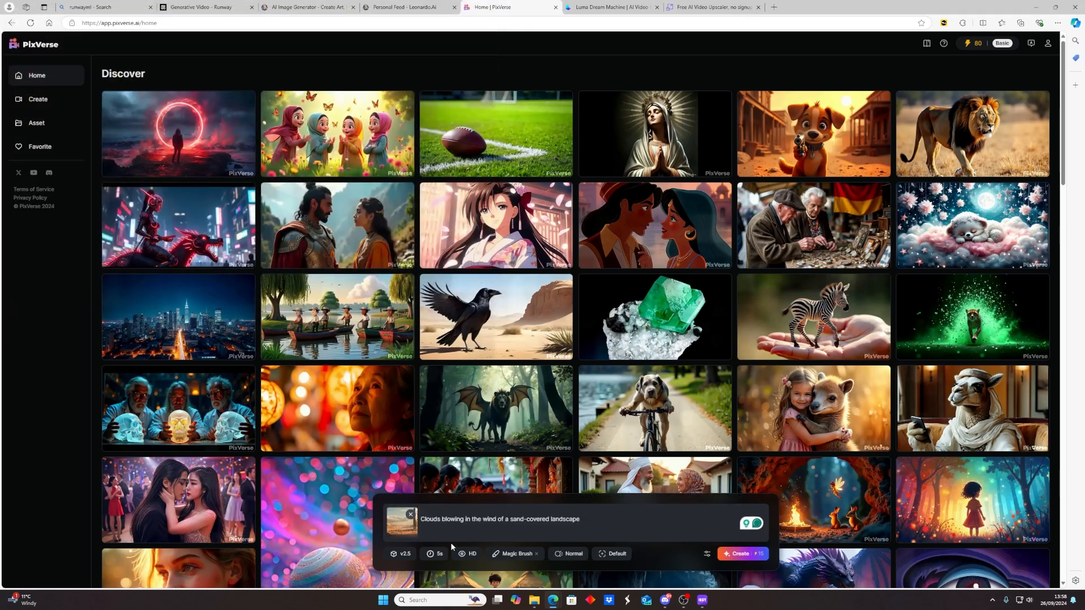
Mask the sky with Brush 1 of the Magic Brush, erasing stray patches near the ground, and draw a left-to-right motion direction.
{"action": "left_click", "coordinate": [513, 555]}
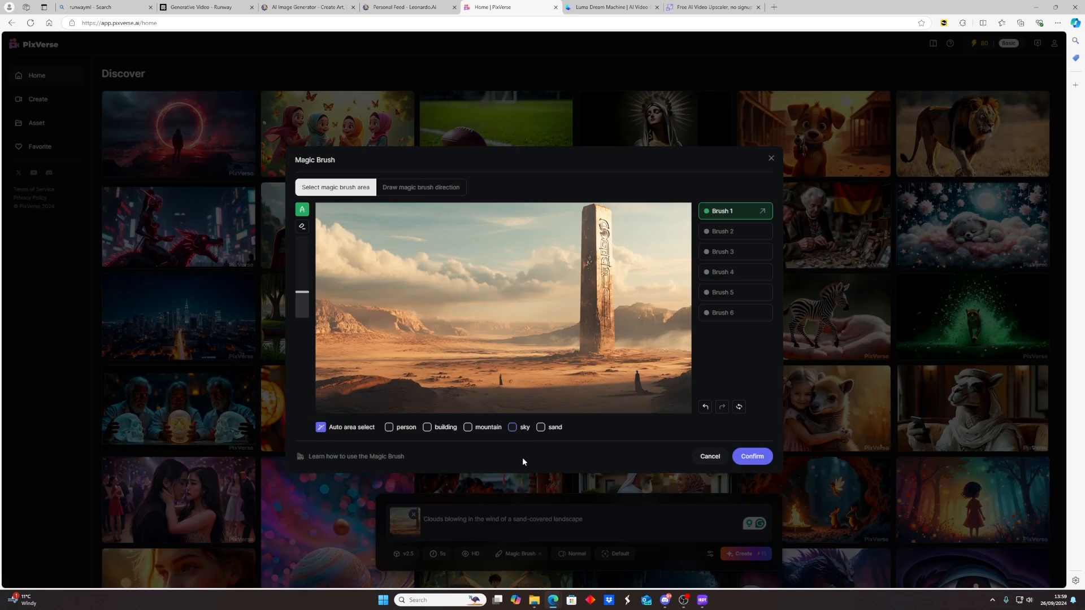
{"action": "left_click", "coordinate": [513, 428]}
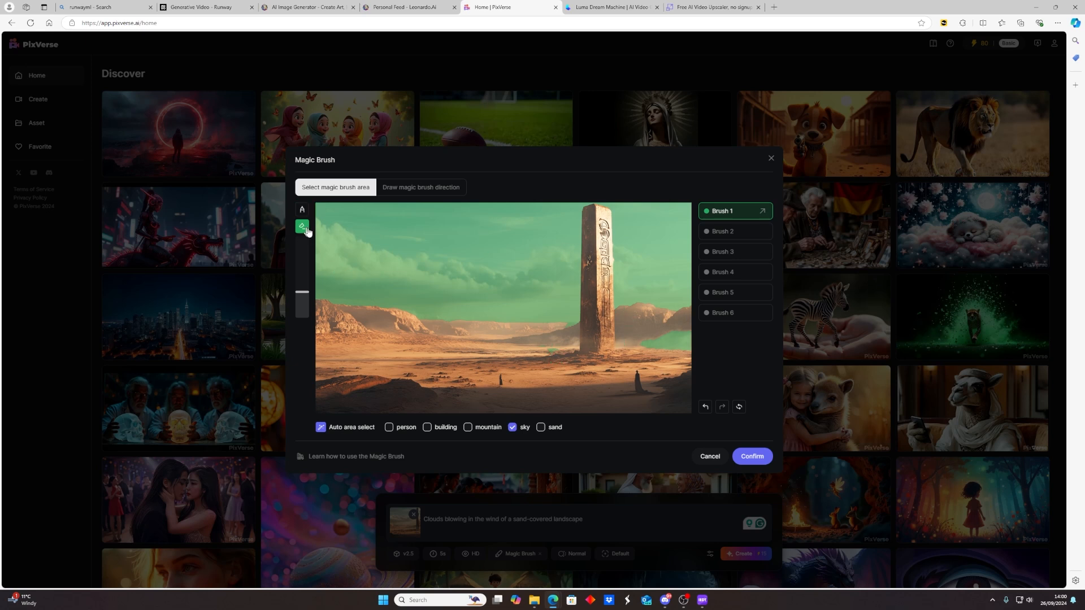
{"action": "left_click", "coordinate": [668, 349]}
{"action": "left_click", "coordinate": [301, 209]}
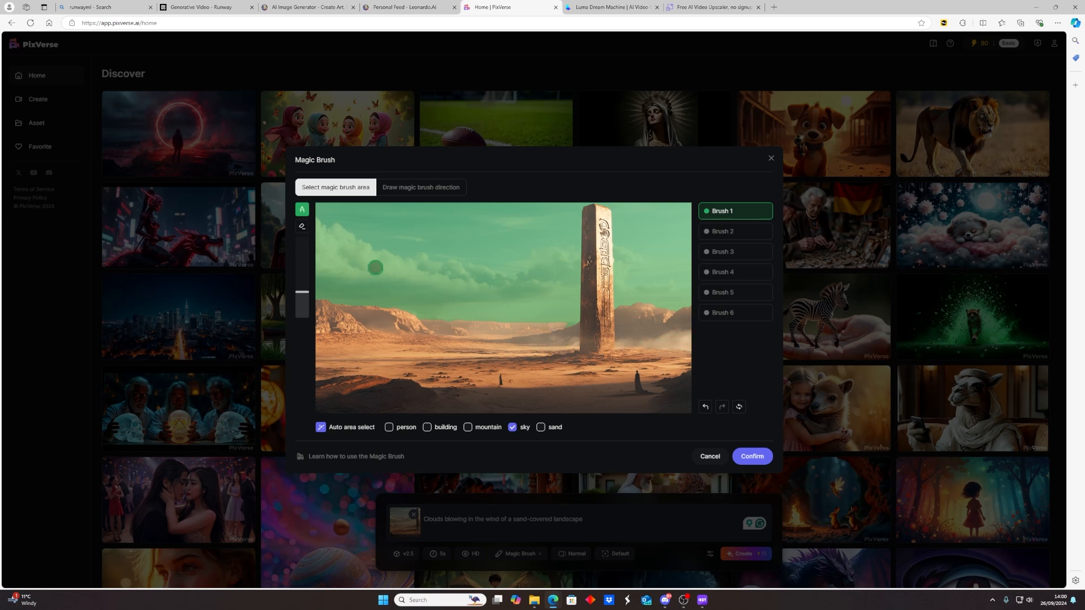
{"action": "left_click", "coordinate": [416, 191]}
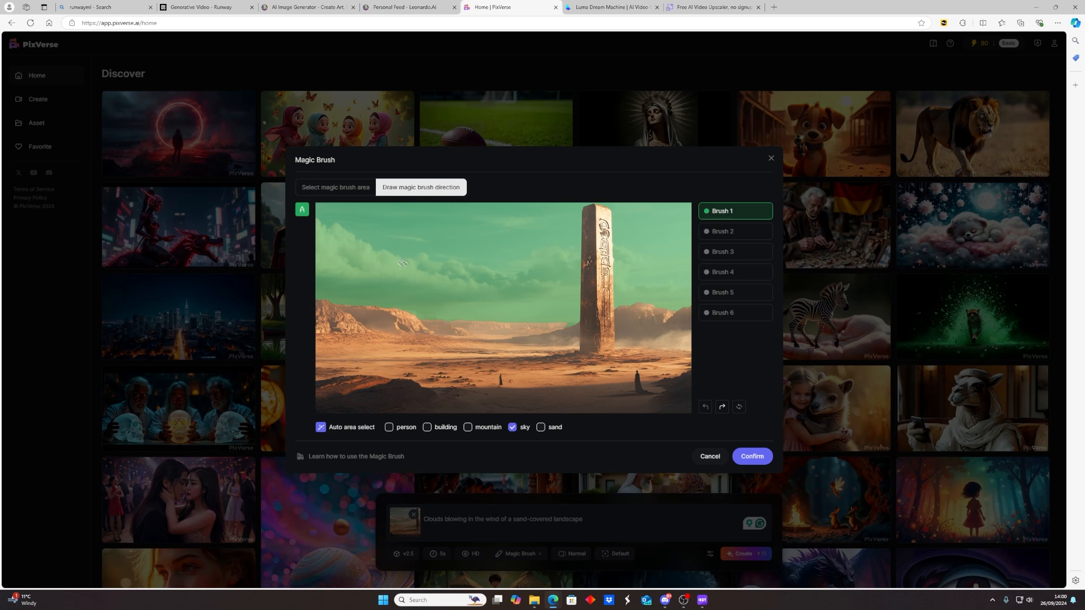
{"action": "left_click_drag", "start_coordinate": [539, 252], "coordinate": [552, 252]}
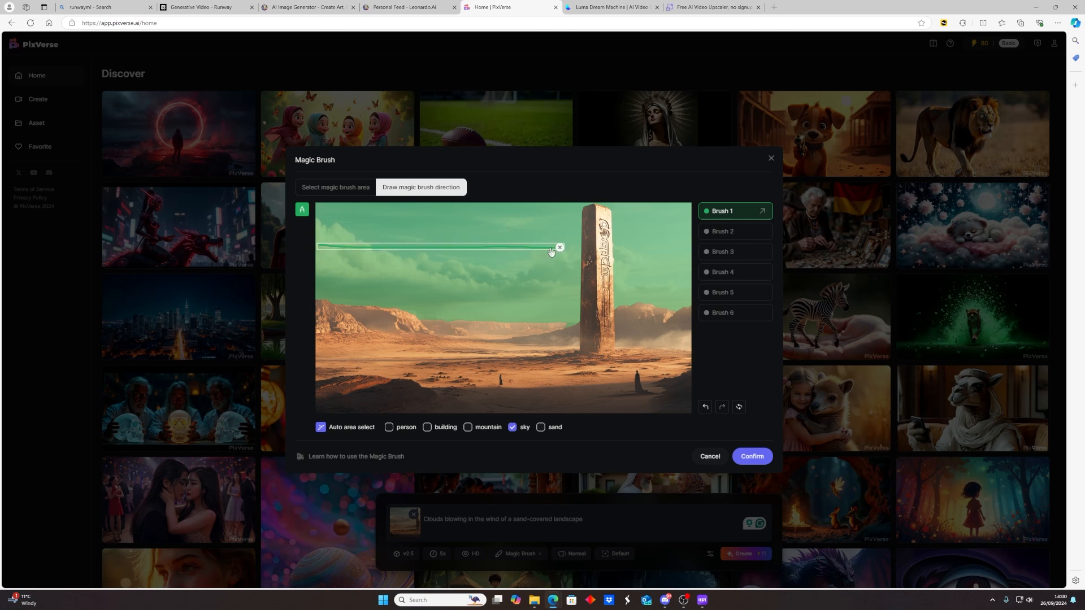
Mask the robed figure in front of the pillar with Brush 2, draw its direction, and confirm the brushes to create the desert video.
{"action": "left_click", "coordinate": [360, 193]}
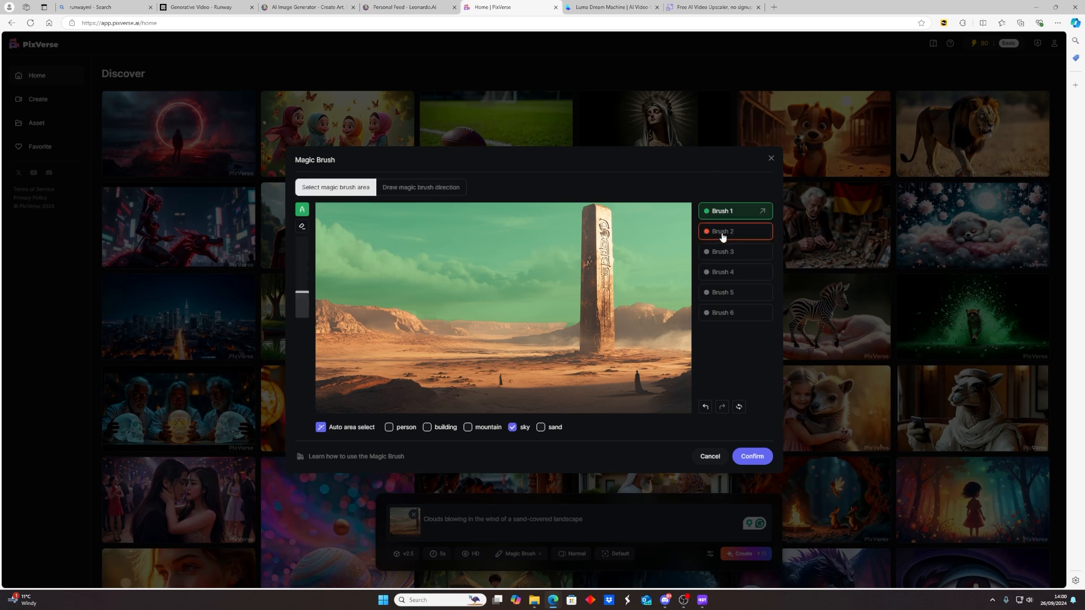
{"action": "left_click", "coordinate": [752, 237]}
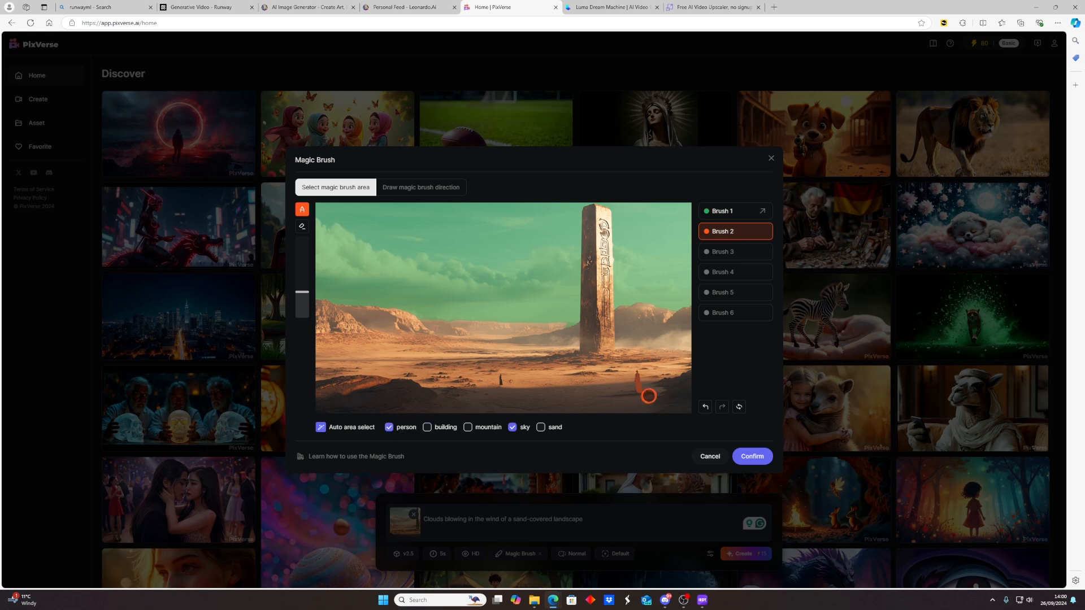
{"action": "left_click", "coordinate": [456, 194]}
{"action": "left_click", "coordinate": [631, 389]}
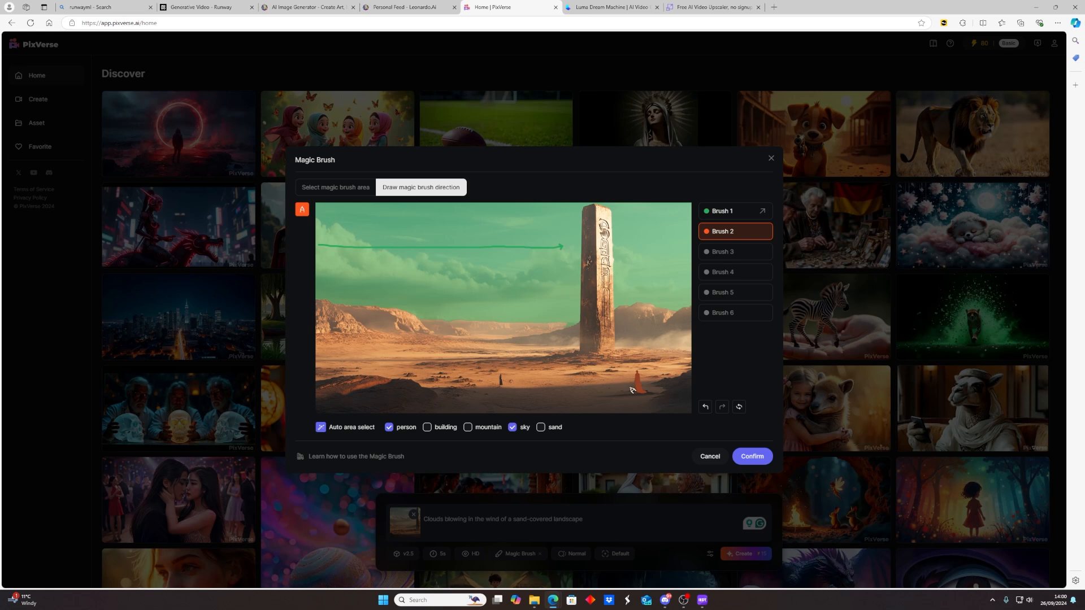
{"action": "left_click", "coordinate": [752, 456]}
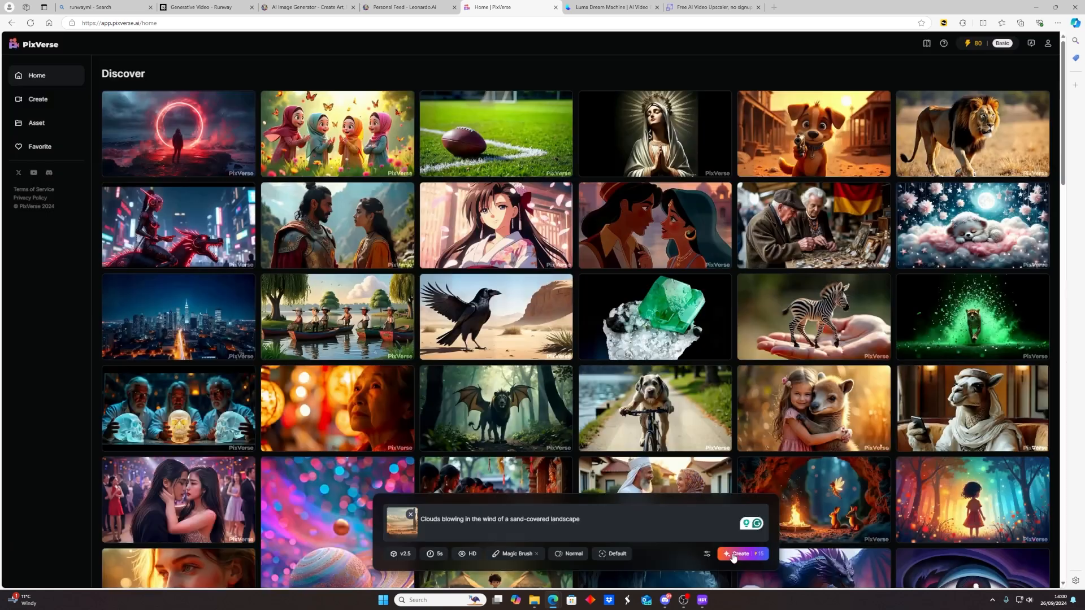
{"action": "left_click", "coordinate": [741, 554]}
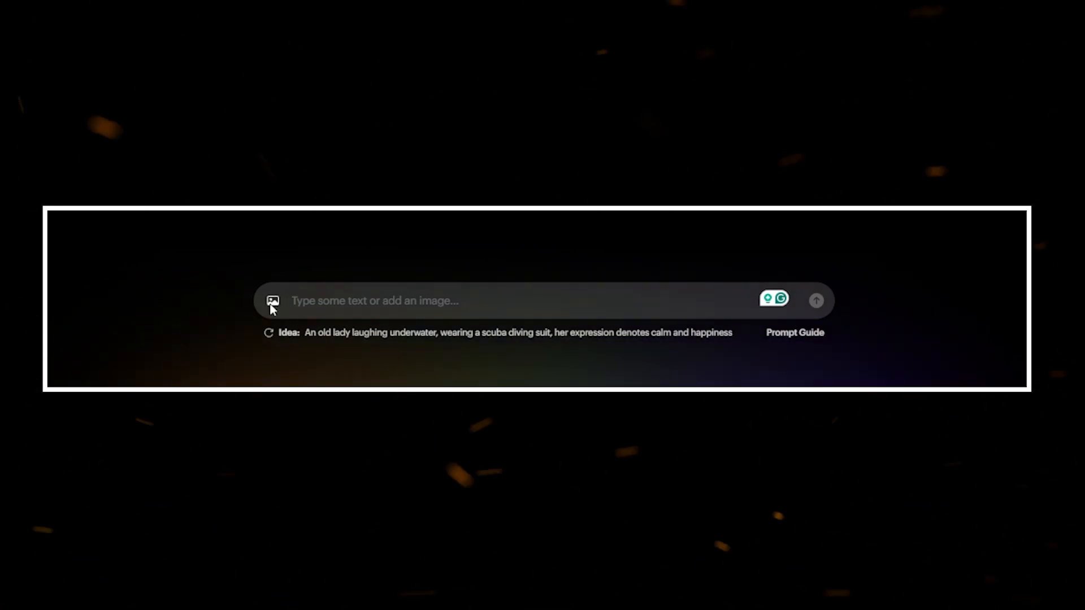
Switch to Luma Dream Machine, add the orange-suited astronaut image and enter the prompt "An astronaut working on a laptop, whilst stars float past.".
{"action": "left_click", "coordinate": [273, 304]}
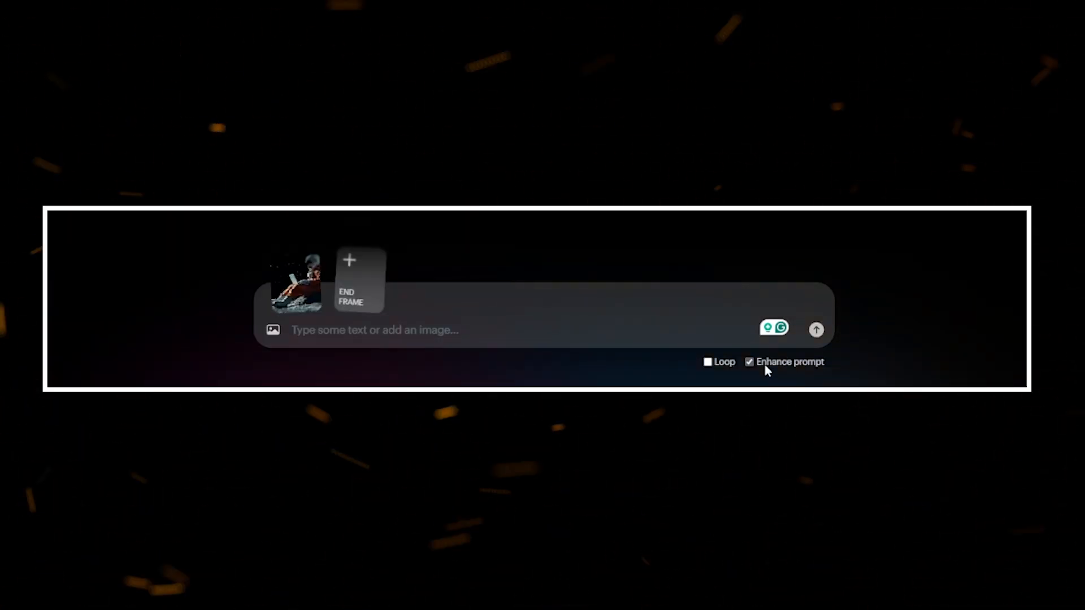
{"action": "left_click", "coordinate": [349, 334]}
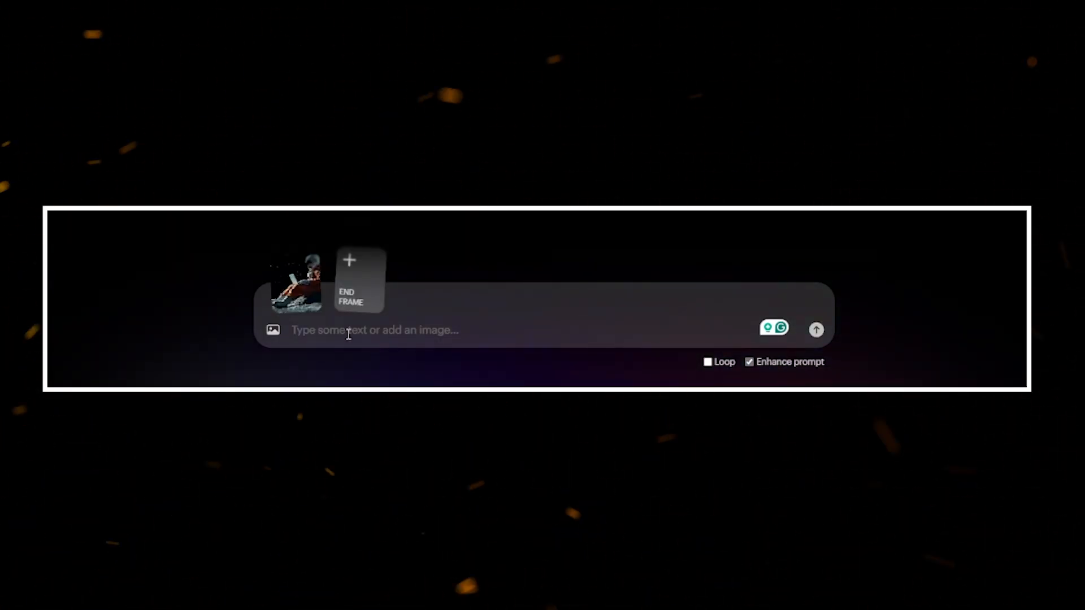
{"action": "type", "text": "An astronaut working on a laptop, whilst stars float past."}
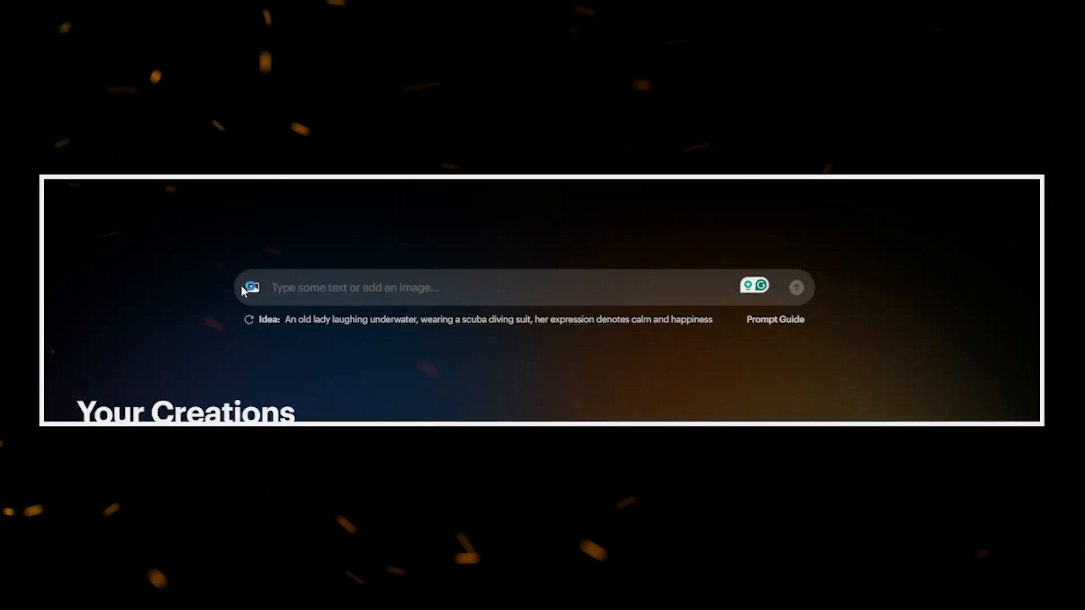
Start another generation with the orange-suited astronaut as the start frame and the angelic astronaut as the end frame.
{"action": "left_click", "coordinate": [242, 286]}
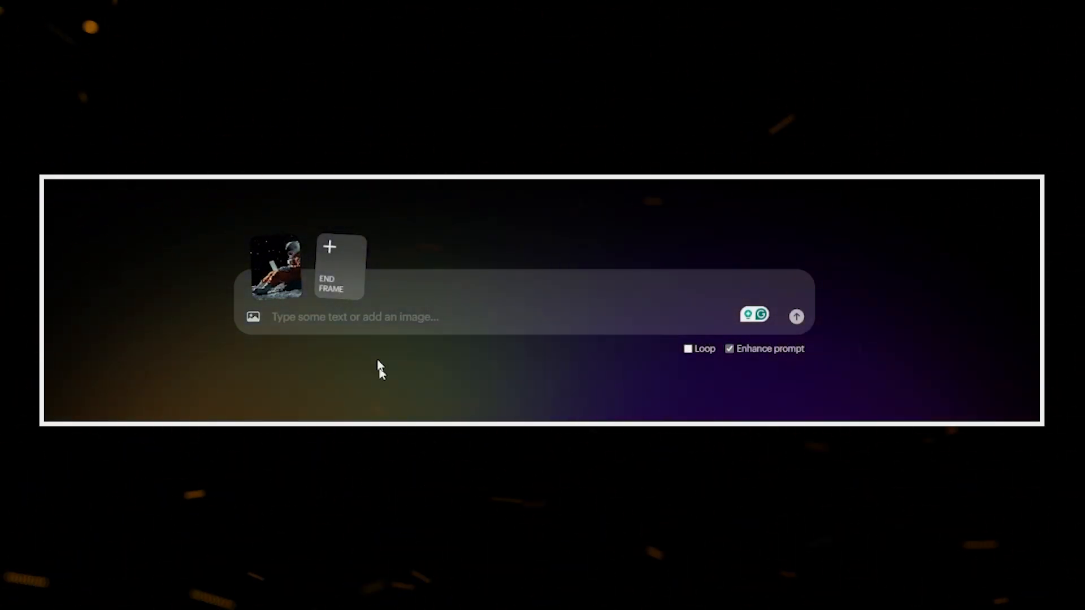
{"action": "left_click", "coordinate": [362, 291]}
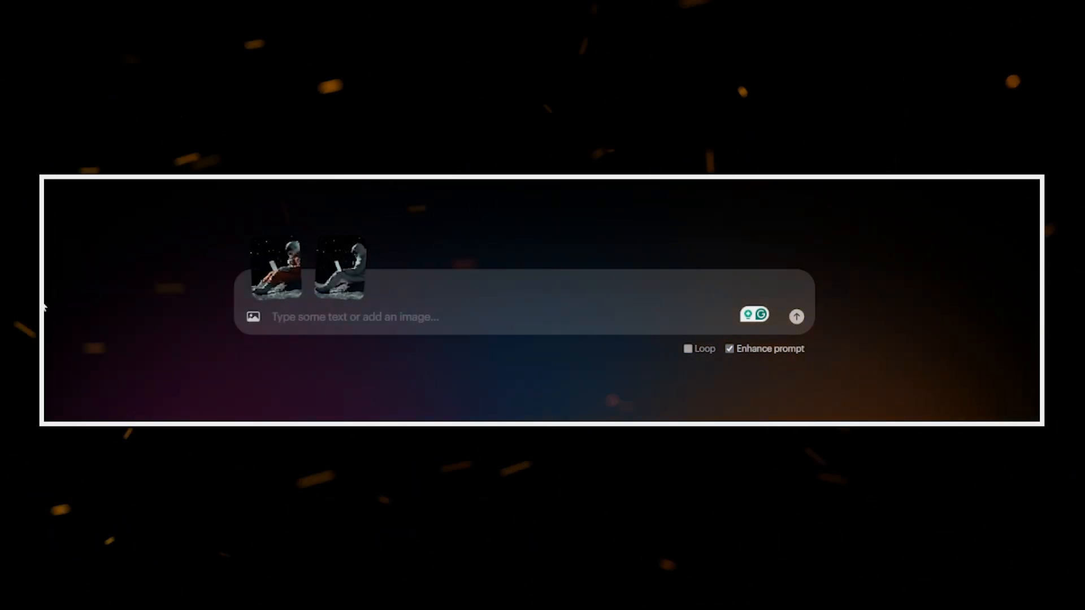
Enter the prompt "An astronaut wearing an orange outfit on the moon transforms into an angelic astronaut. Stars floating past.".
{"action": "type", "text": "An astronaut wearing an orange outfit on the moon transforms into an angelic astronaut. Stars floating past."}
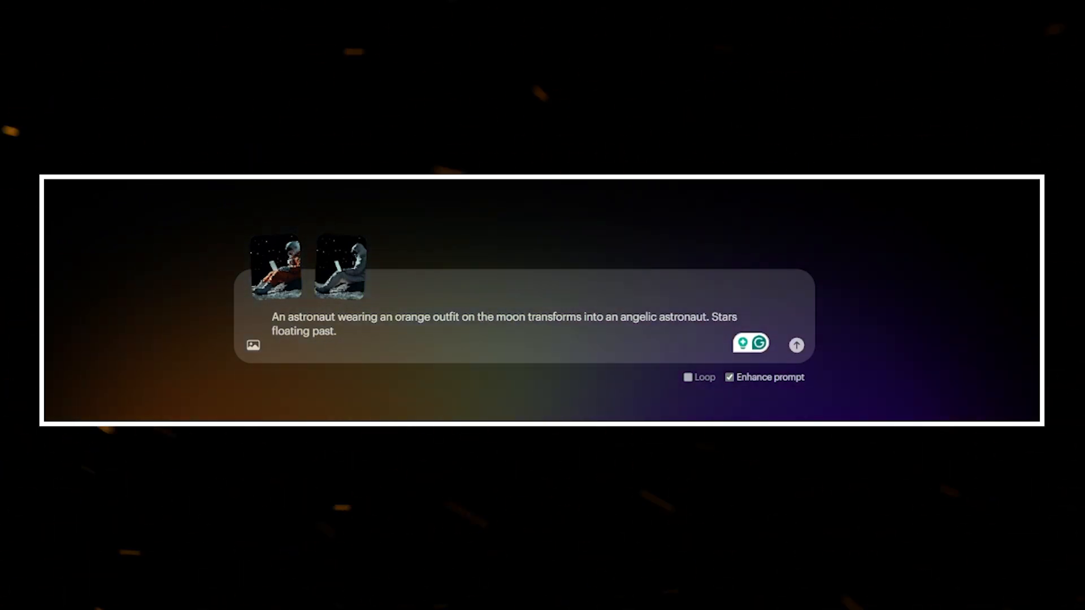
{"action": "mouse_move", "coordinate": [279, 271]}
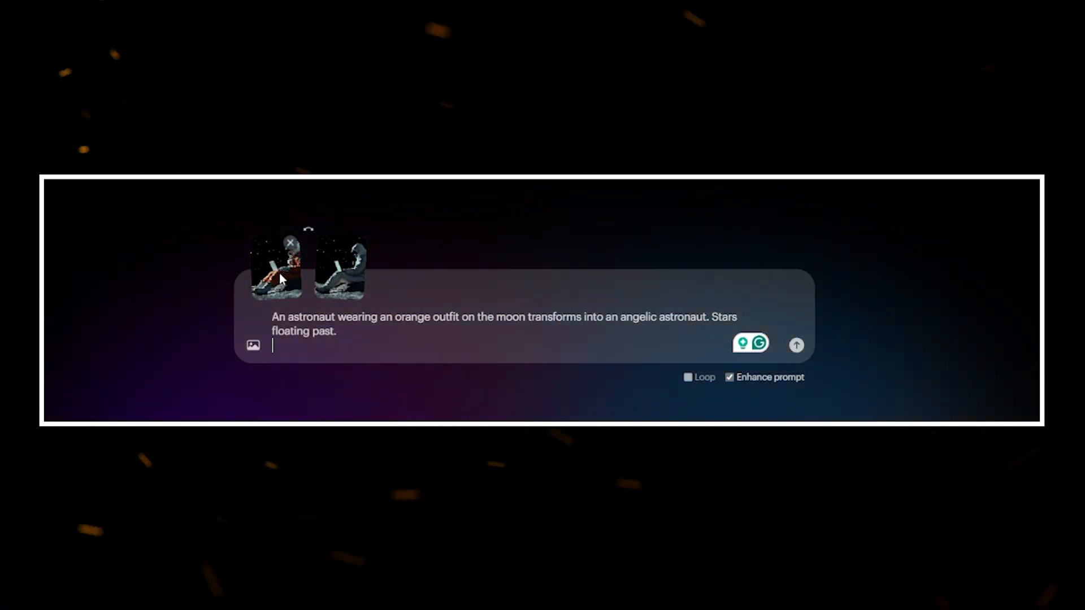
{"action": "mouse_move", "coordinate": [351, 283]}
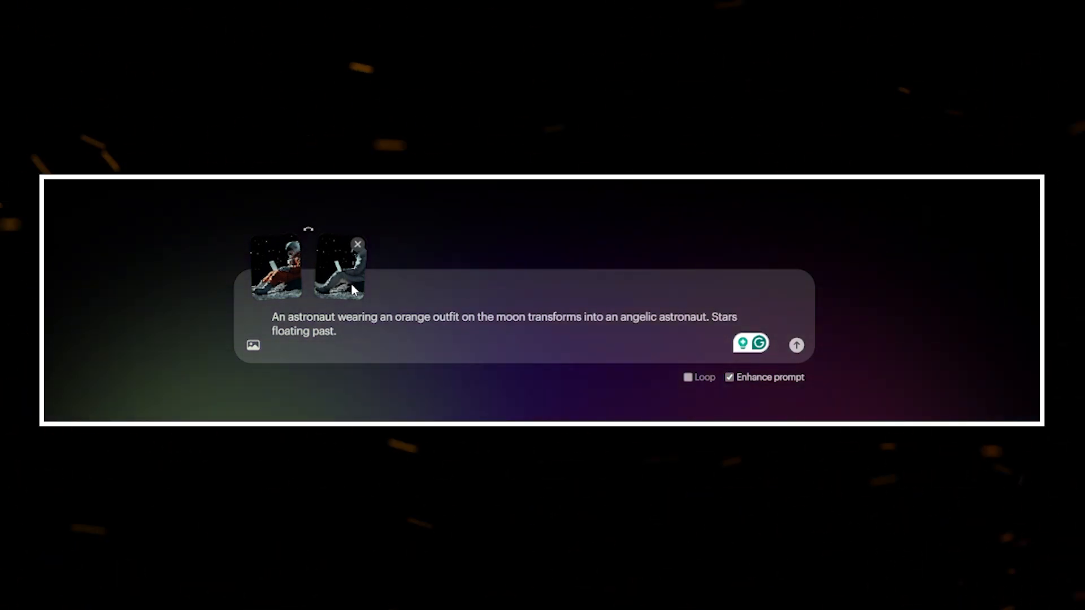